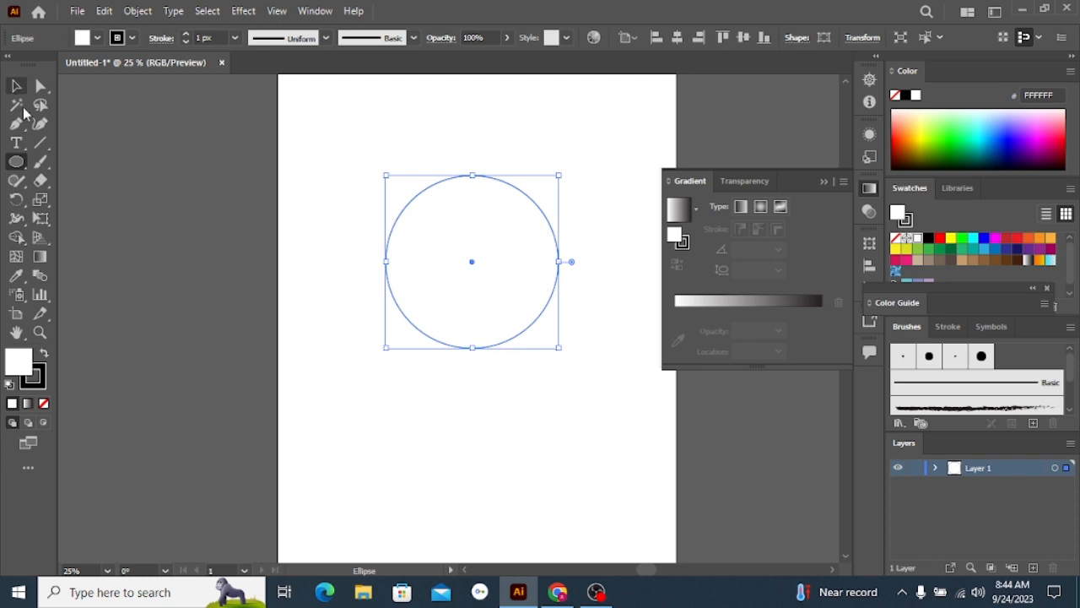
Remove the circle's fill and draw a tall, narrow rounded rectangle crossing the circle from above its top edge to below its bottom edge
click(45, 404)
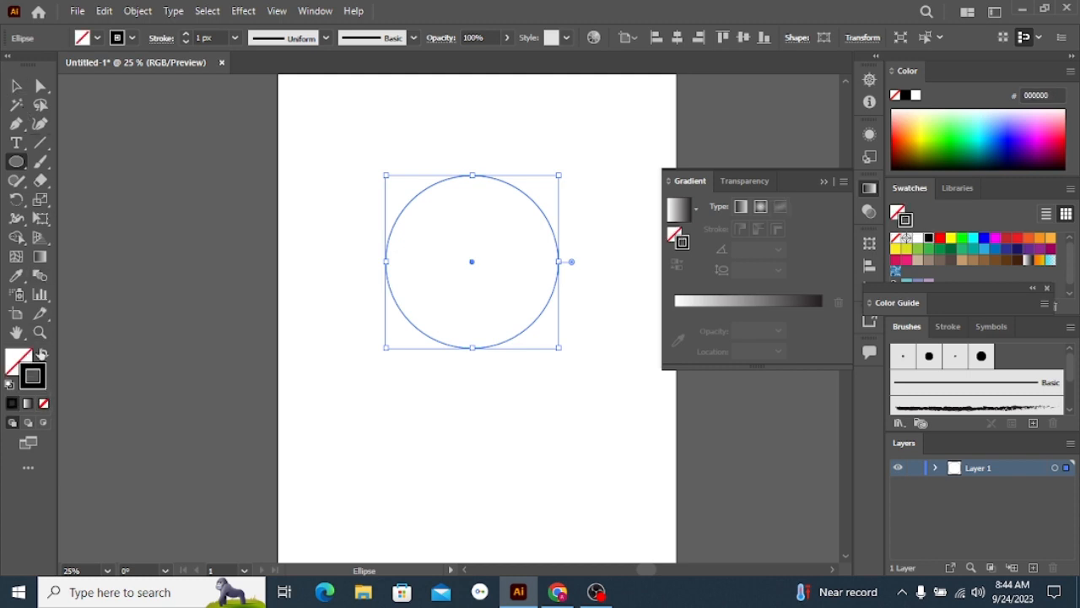
click(23, 171)
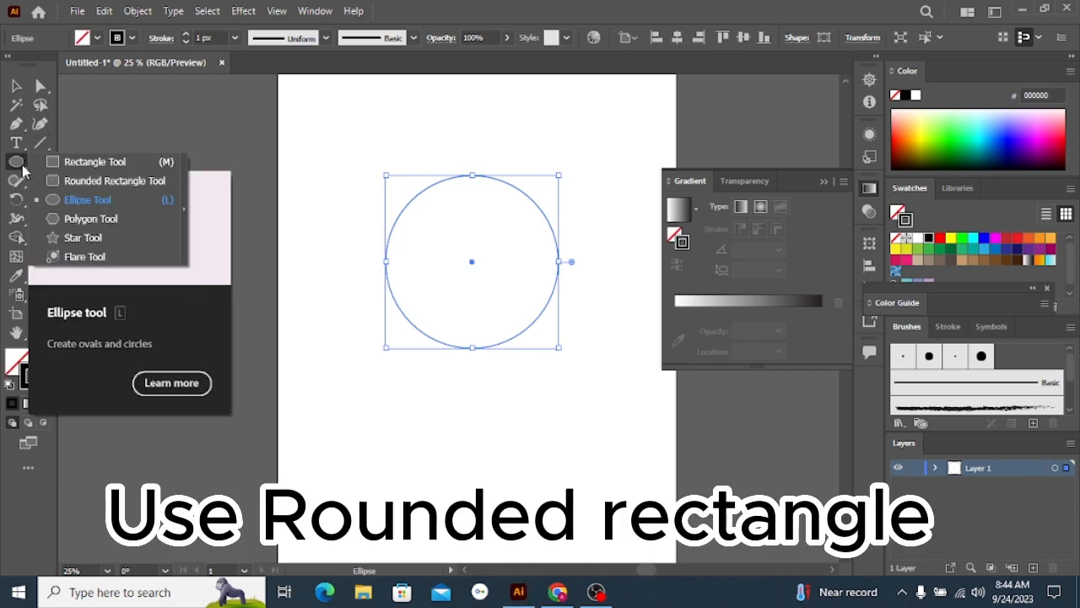
click(80, 180)
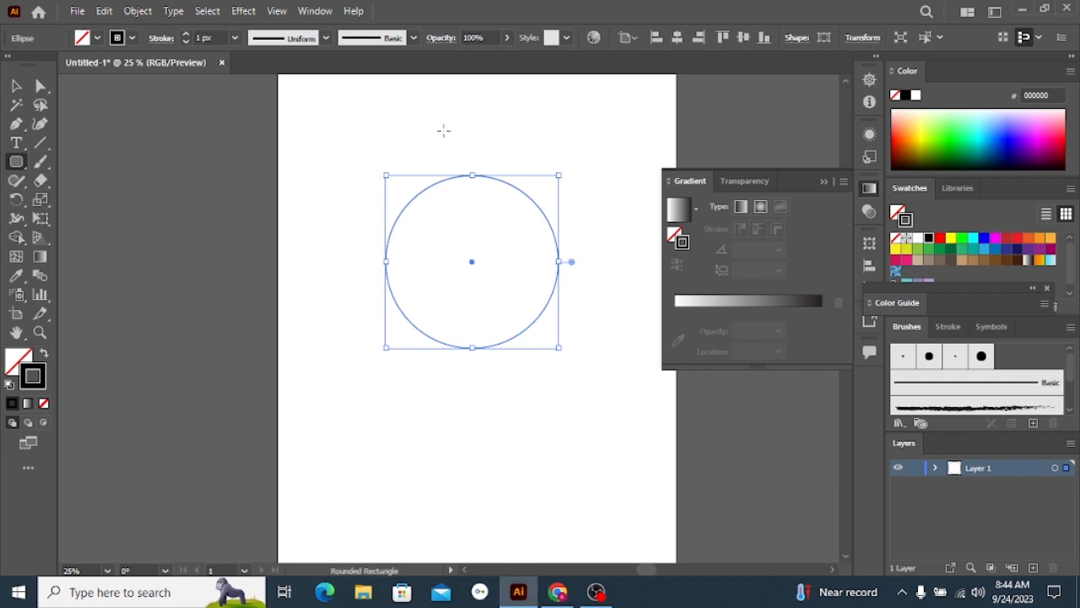
mouse_move(443, 130)
mouse_down()
mouse_move(492, 272)
mouse_move(486, 369)
mouse_up()
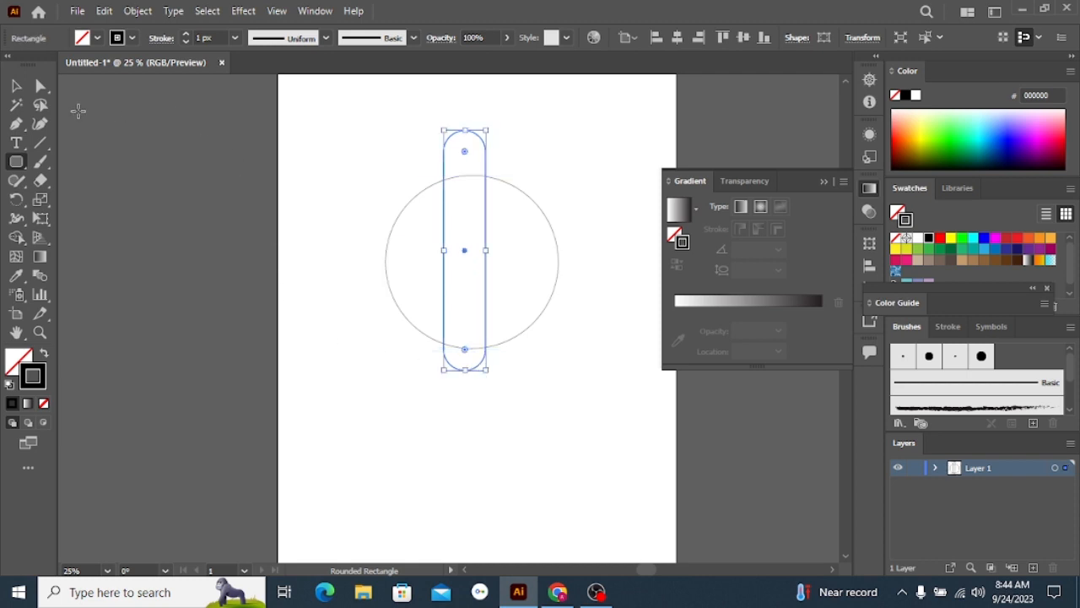
Center the rounded rectangle and the circle on each other, both horizontally and vertically
click(15, 84)
click(285, 297)
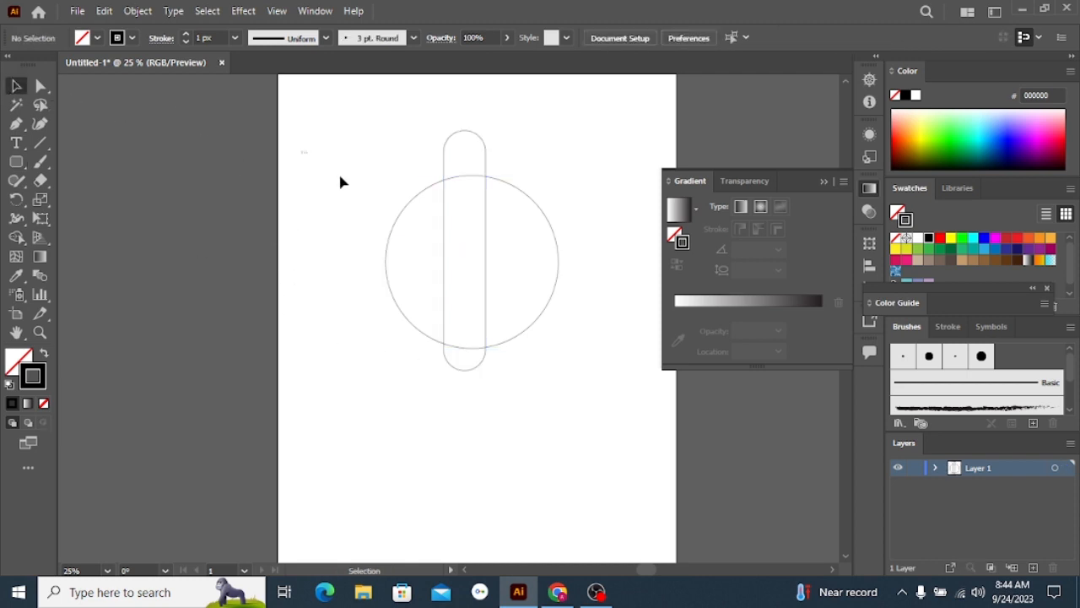
drag(340, 173, 601, 346)
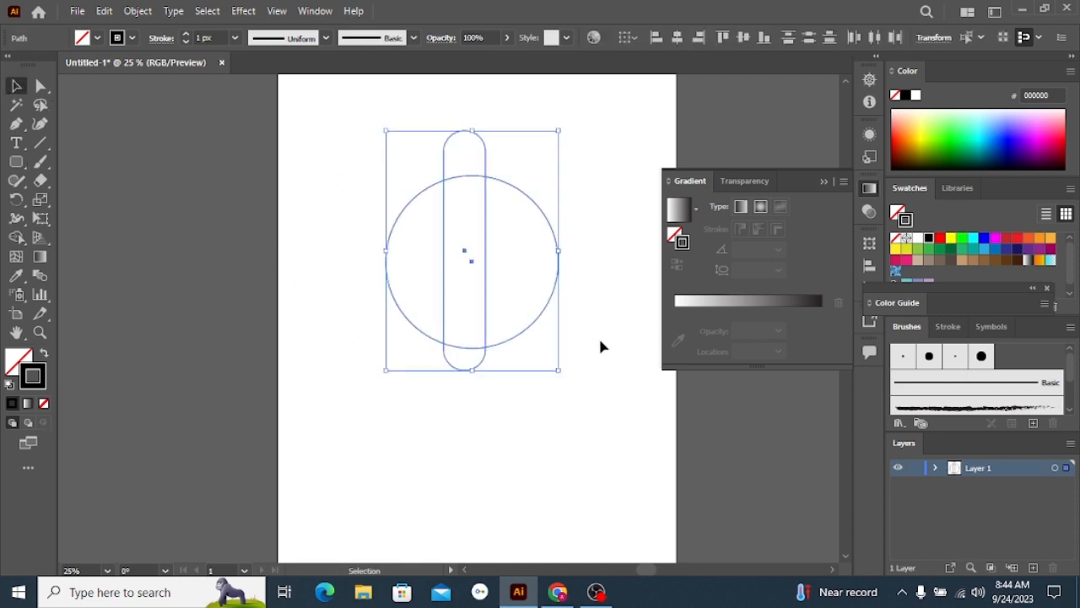
click(679, 38)
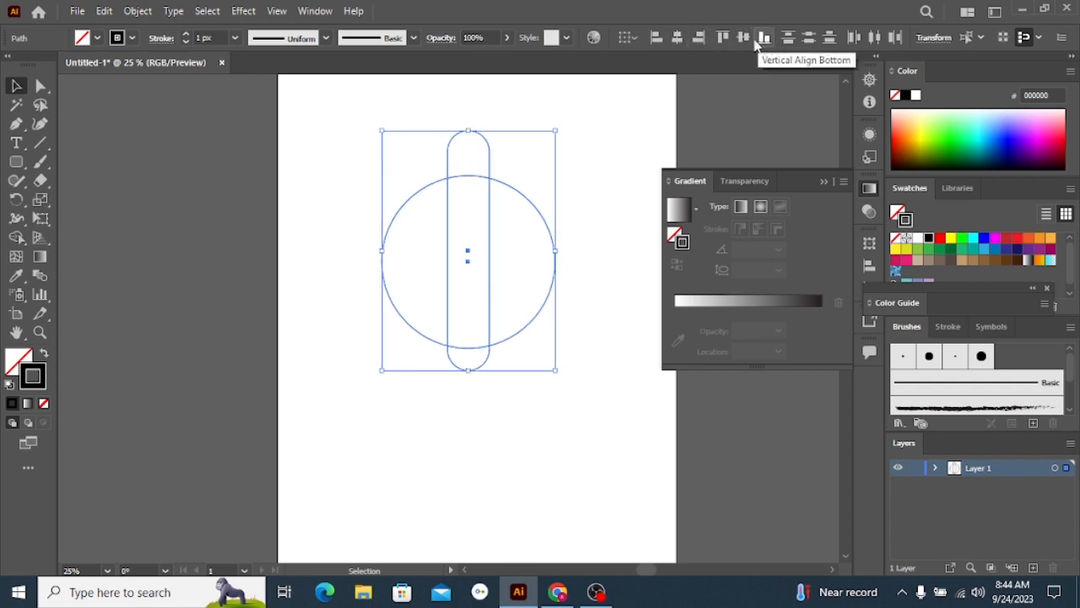
click(744, 39)
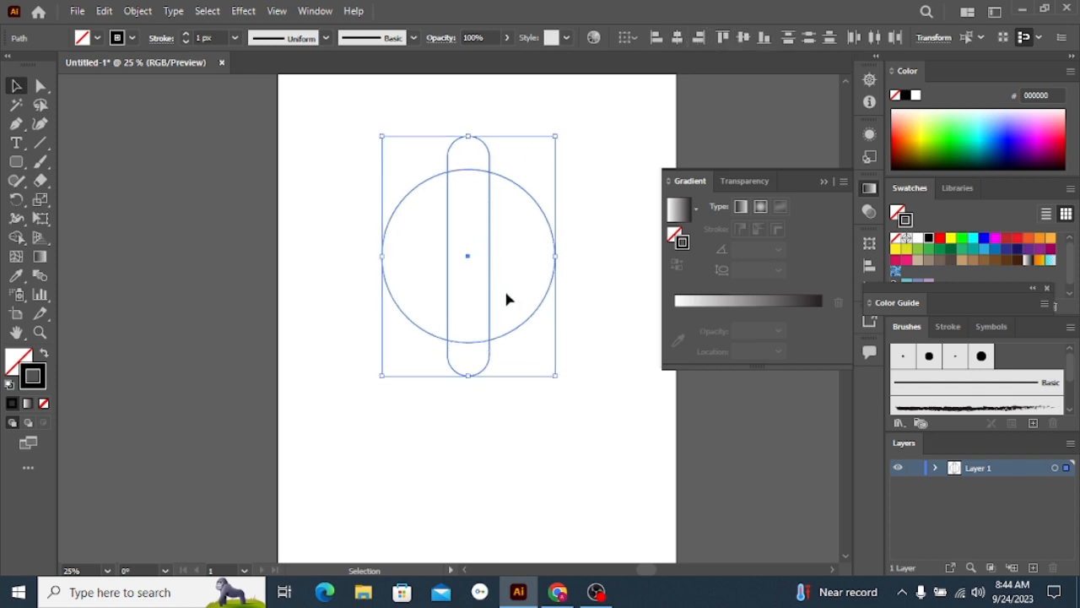
click(509, 99)
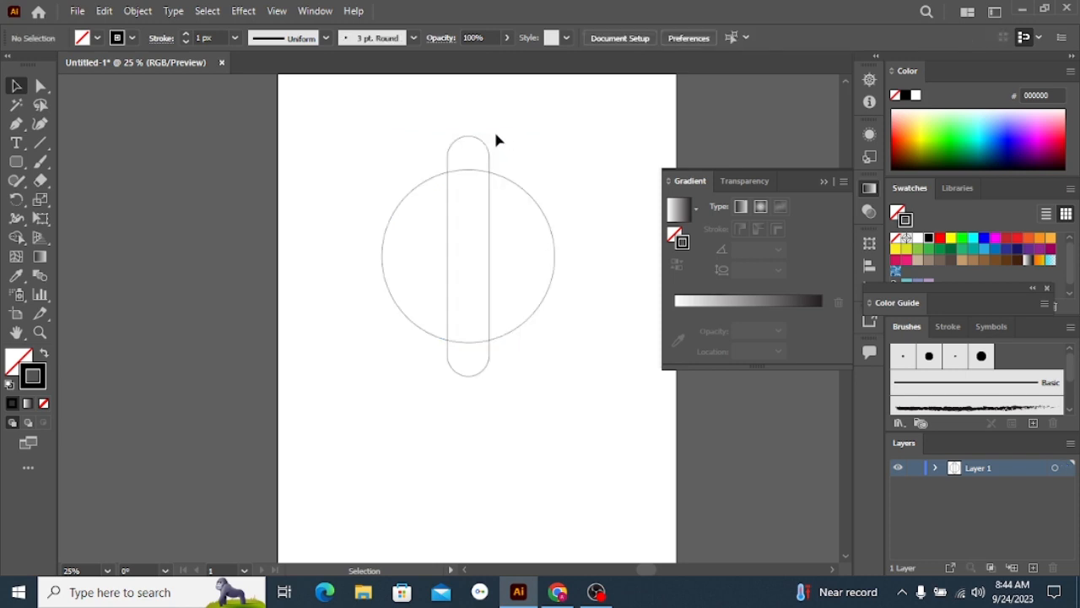
Copy the rounded rectangle, paste the copy in front, and rotate it 90° to form a cross over the circle
click(484, 148)
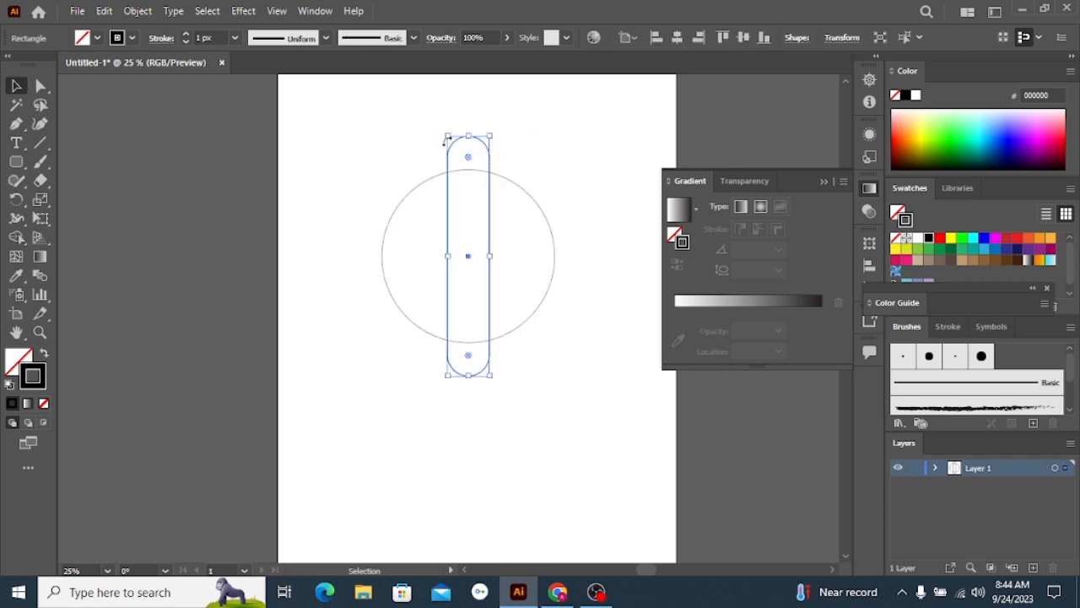
click(104, 11)
click(135, 87)
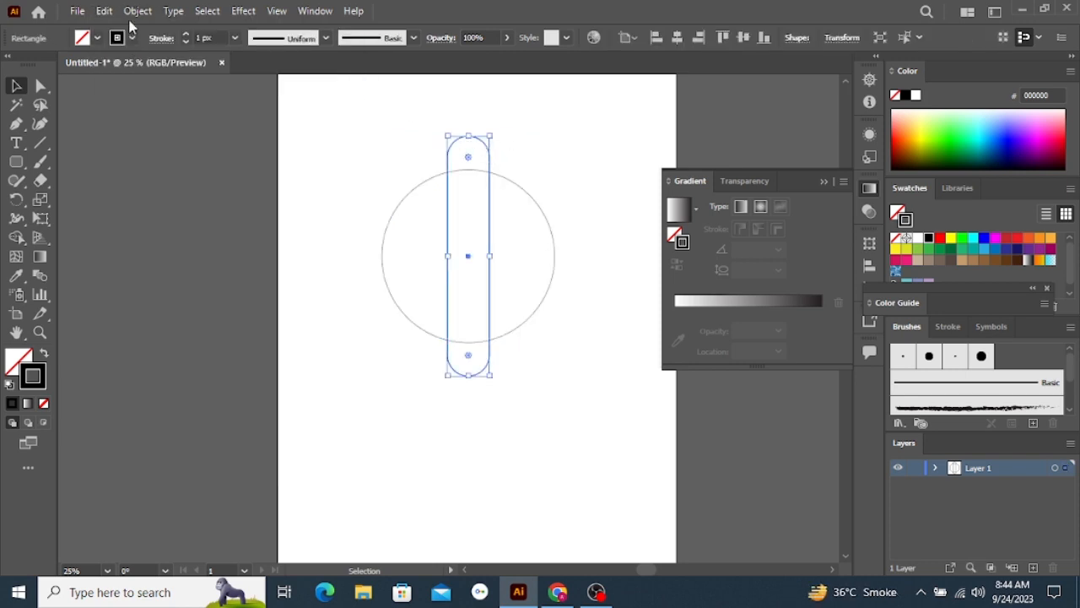
click(108, 12)
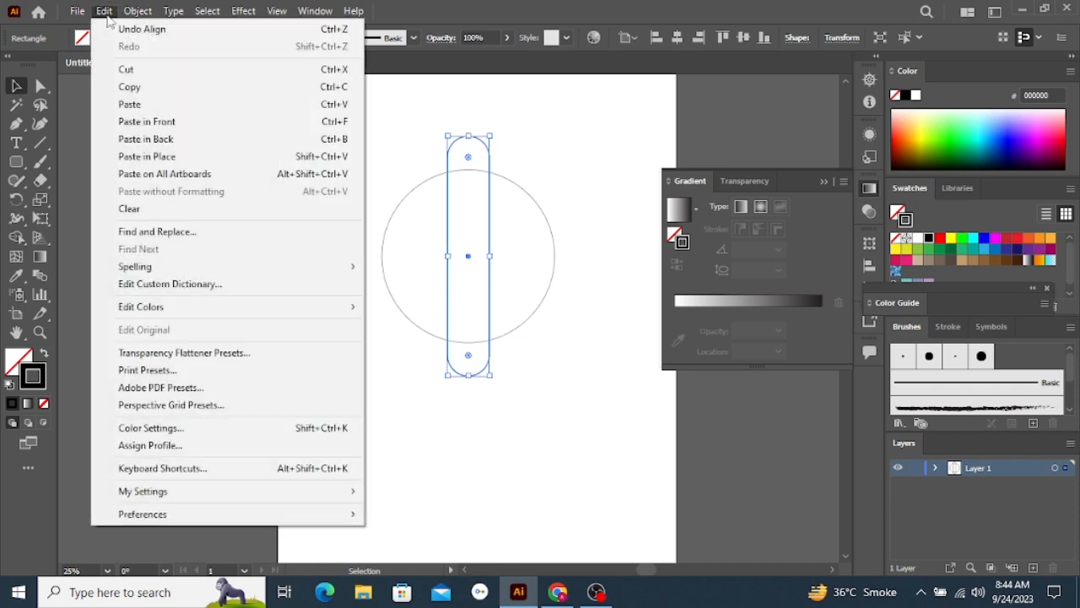
click(144, 126)
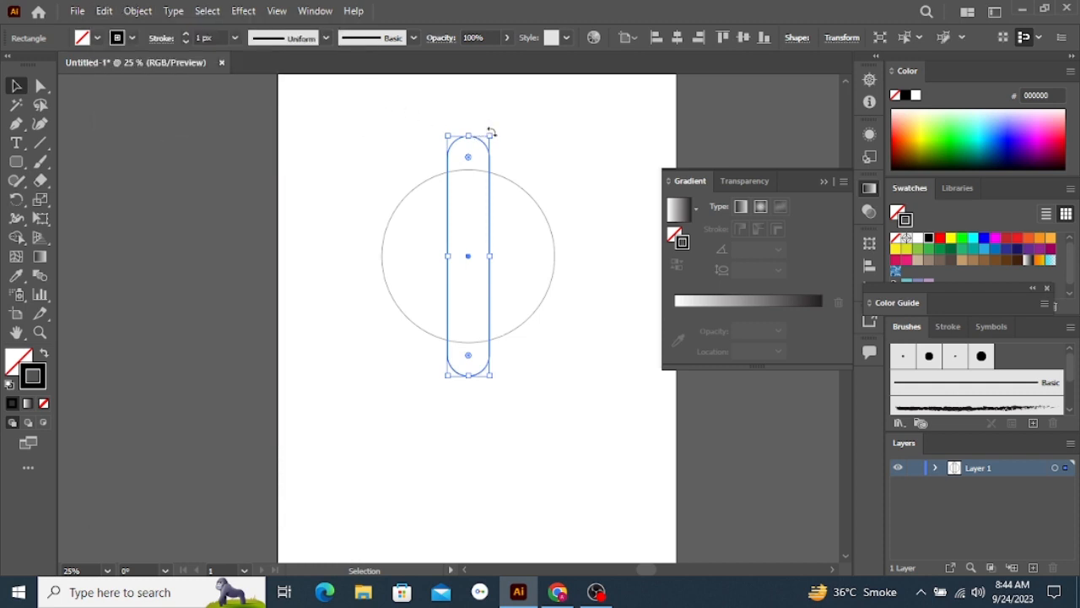
drag(491, 133, 571, 286)
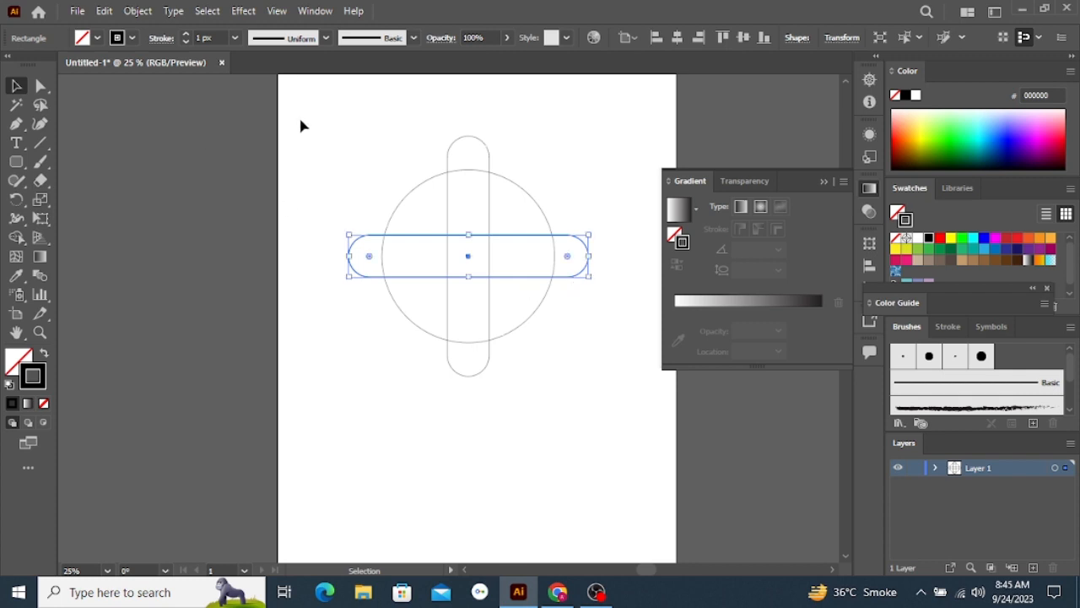
Set the stroke of all three shapes to 40 px and expand their fill and stroke into outlined shapes
drag(300, 100, 618, 343)
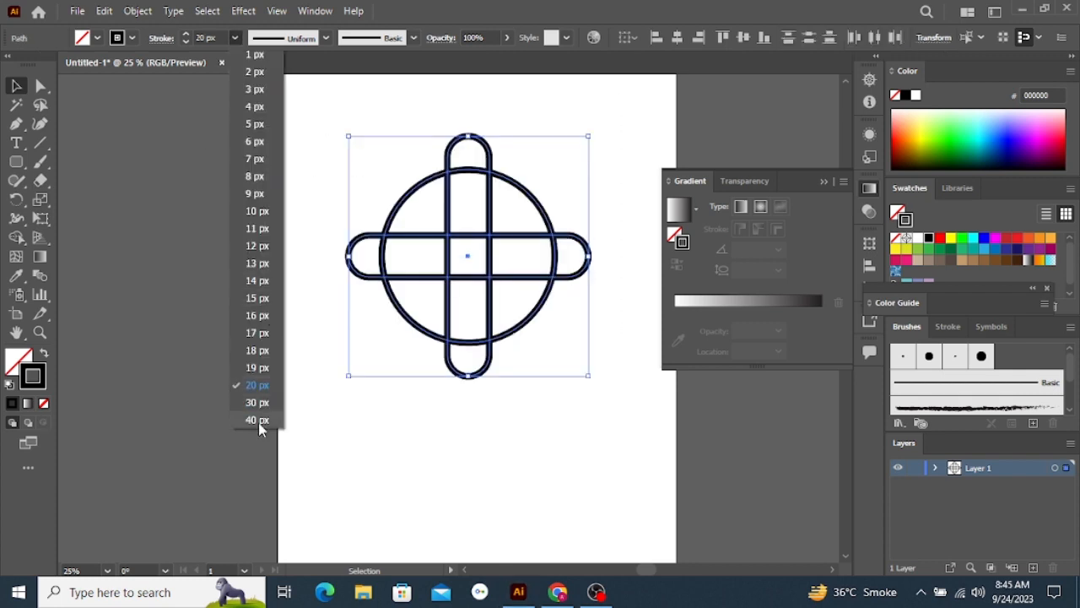
click(258, 421)
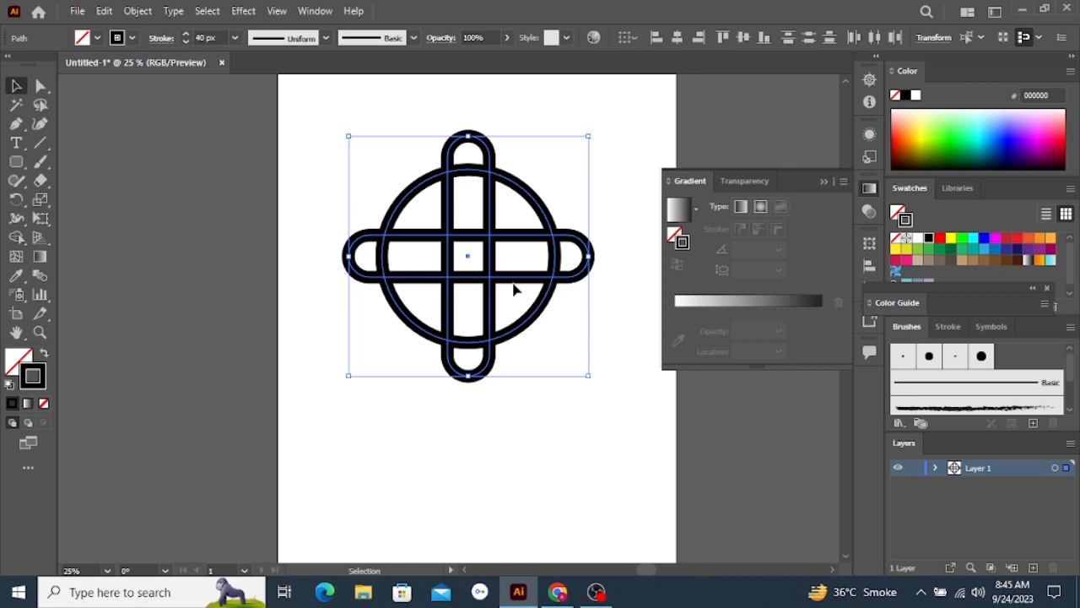
click(141, 13)
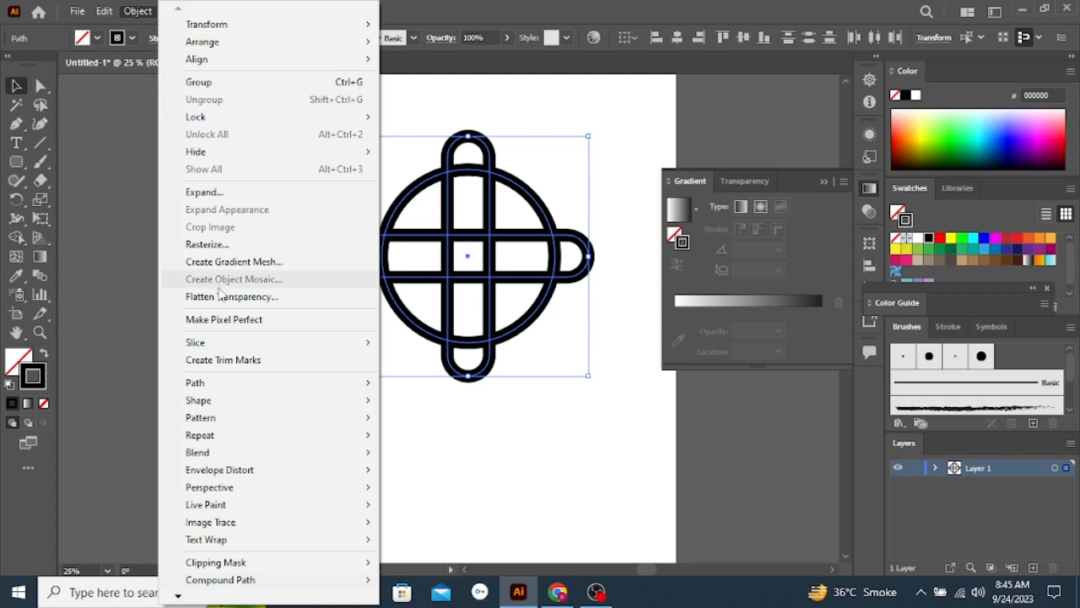
click(207, 192)
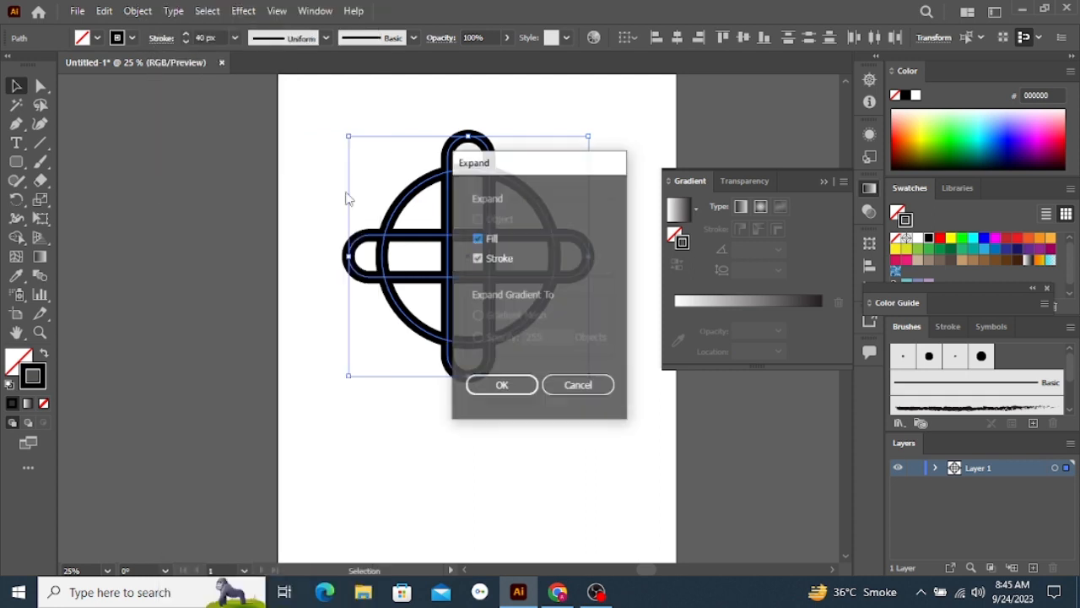
click(495, 388)
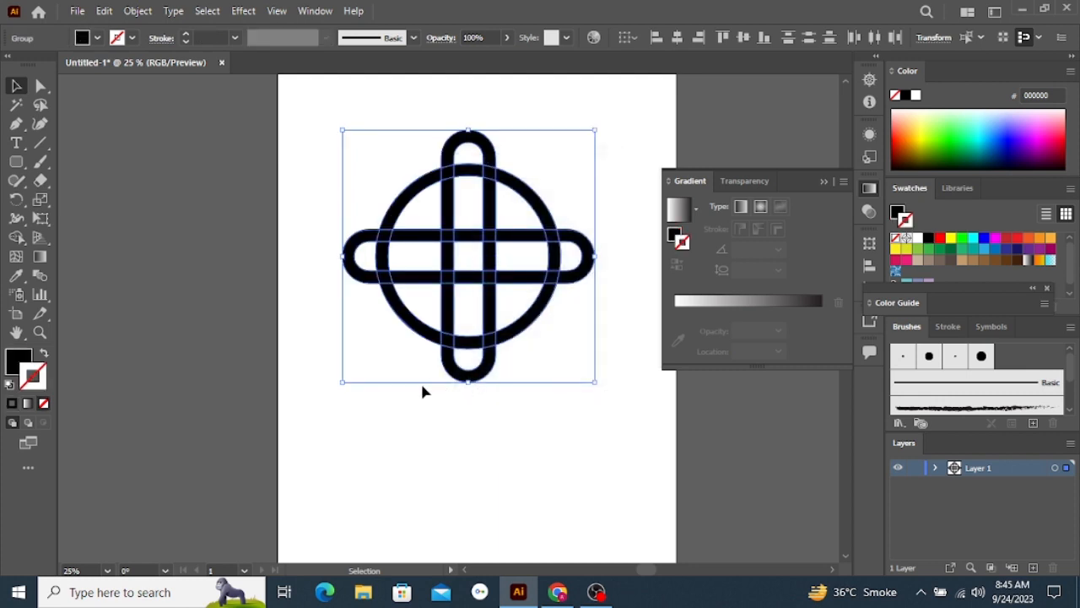
With the Shape Builder, merge each of the cross's four end loops with an adjoining bar segment so the bar passes over the ring
scroll(498, 279, up, 2)
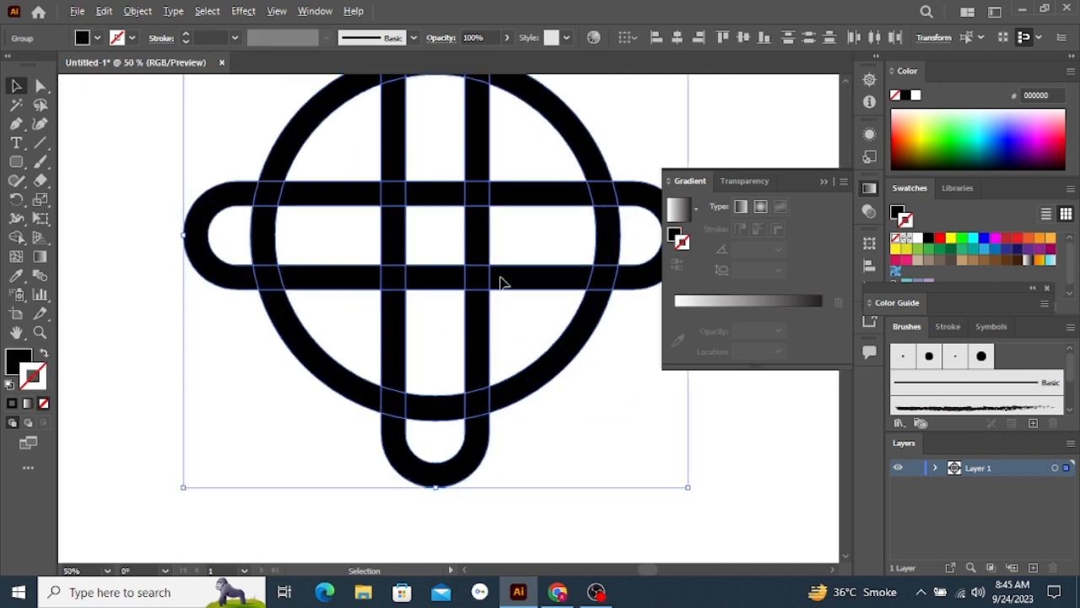
scroll(338, 265, down, 3)
scroll(350, 278, up, 3)
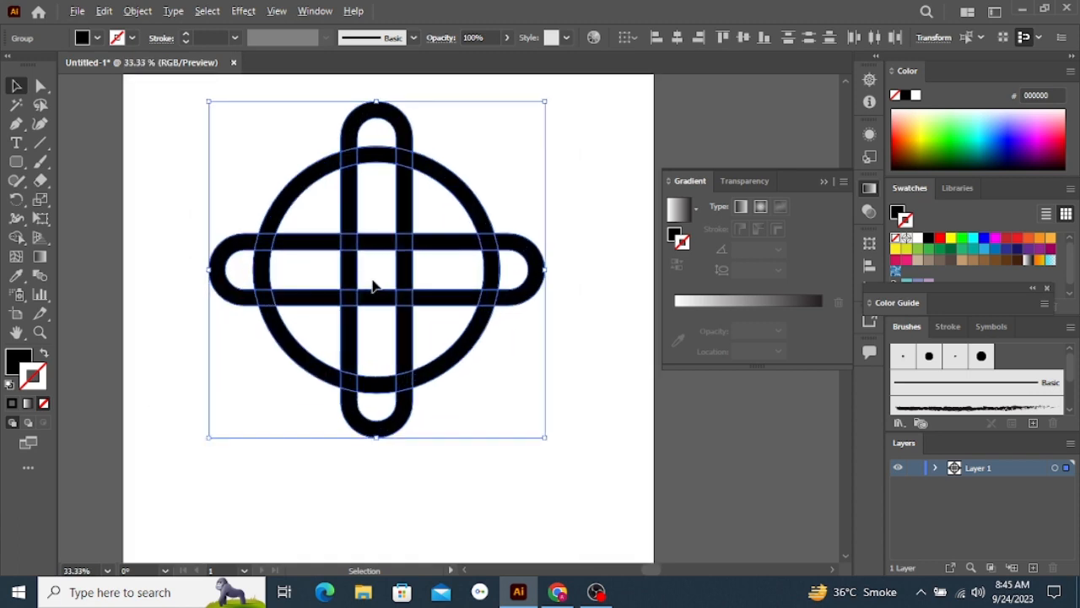
scroll(402, 294, down, 1)
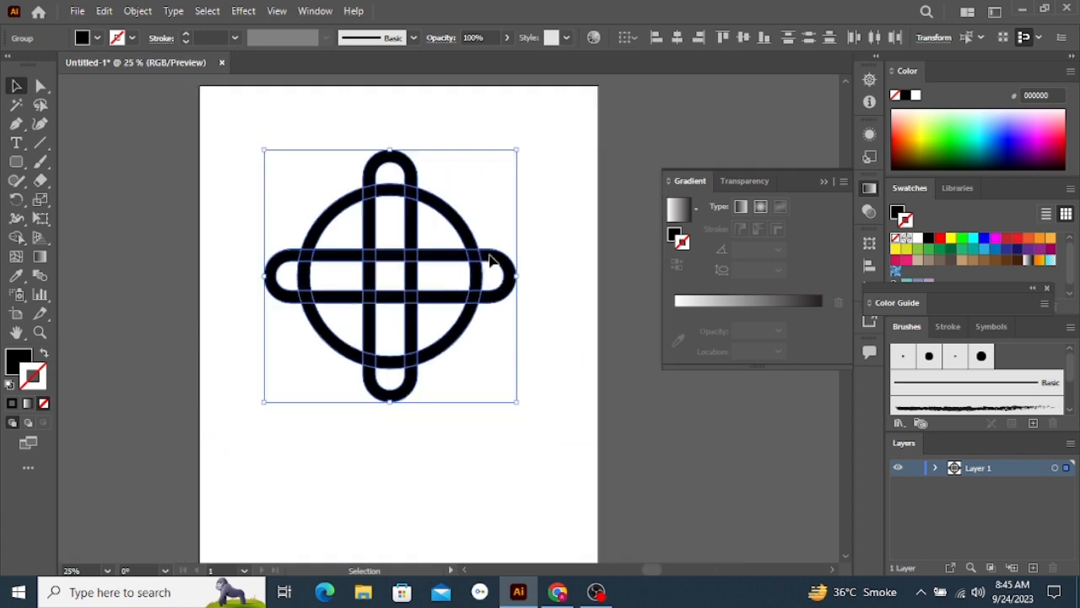
click(16, 239)
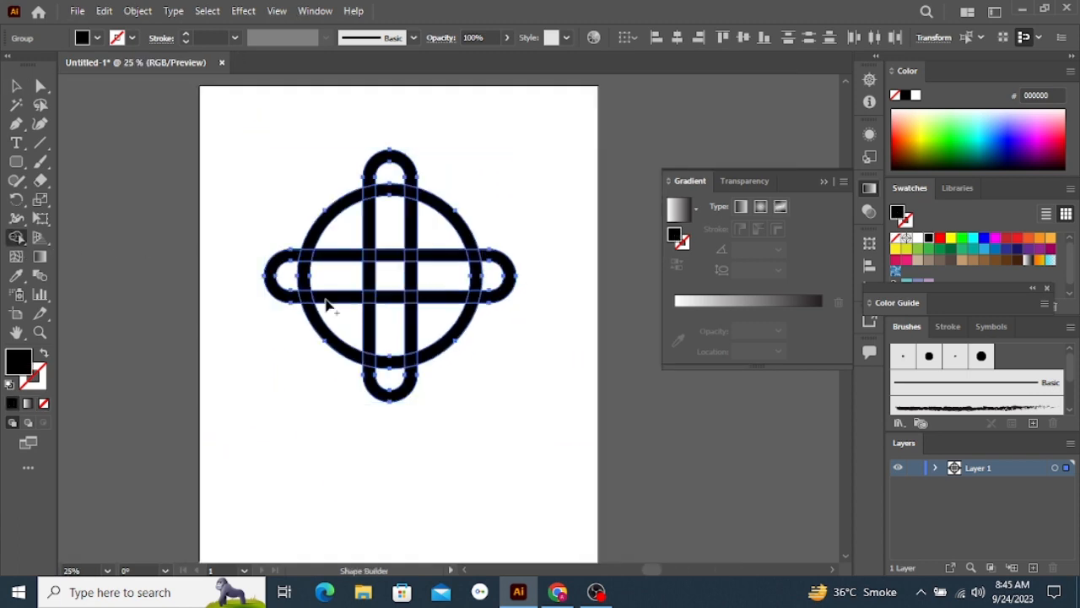
click(505, 268)
drag(507, 294, 436, 306)
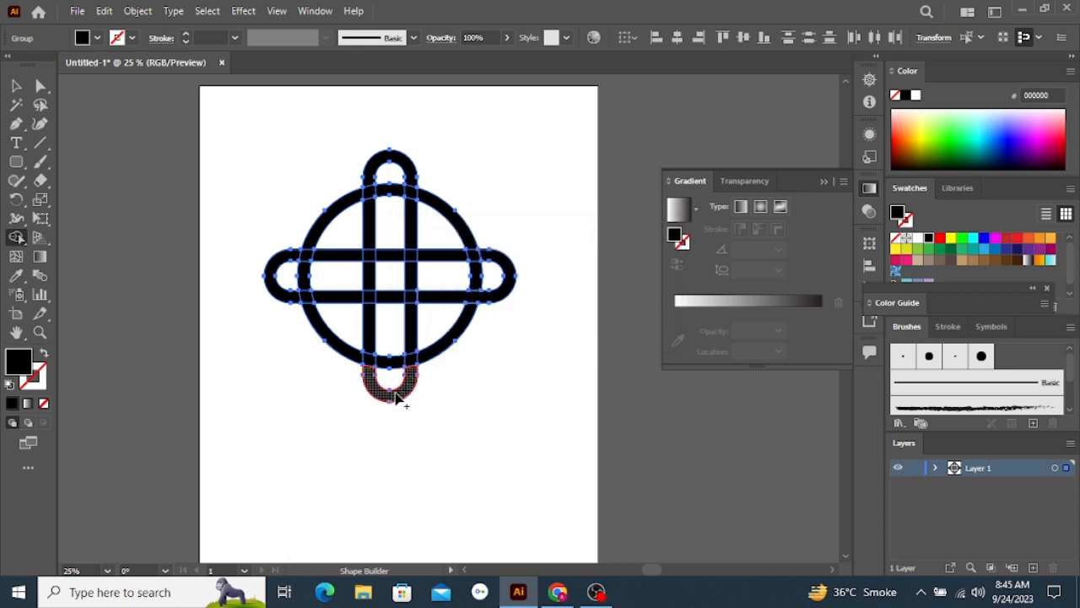
drag(377, 397, 368, 326)
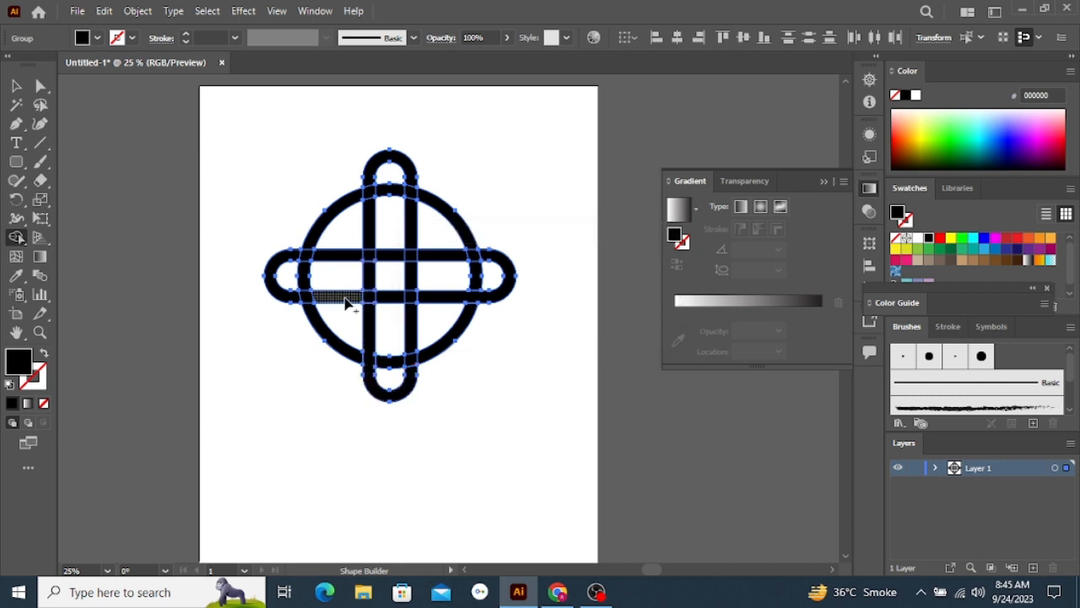
mouse_move(358, 304)
mouse_down()
mouse_move(293, 299)
mouse_move(275, 280)
mouse_up()
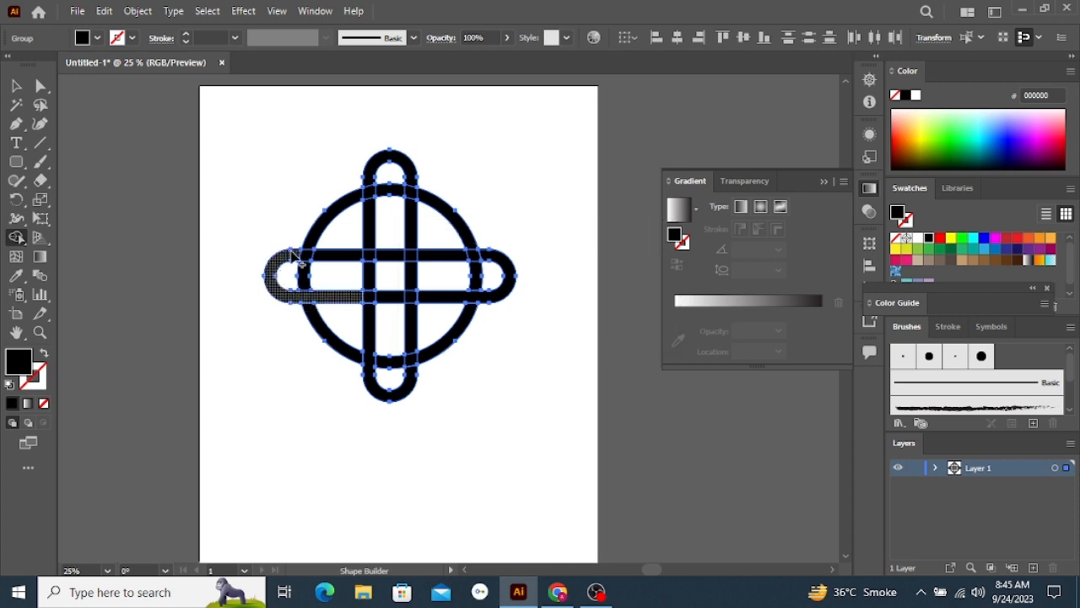
click(378, 169)
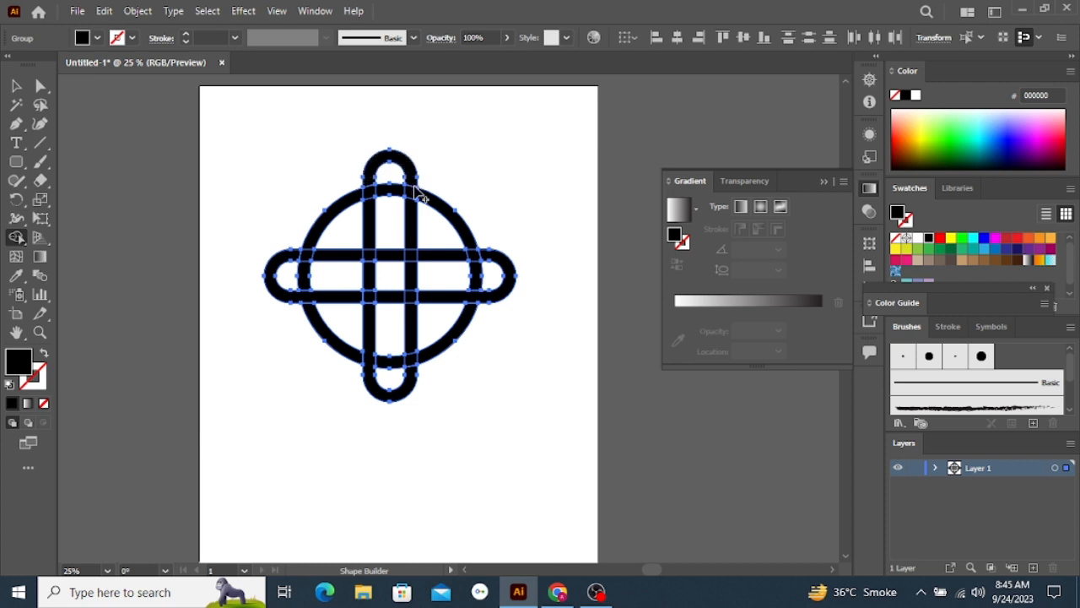
drag(410, 176, 410, 240)
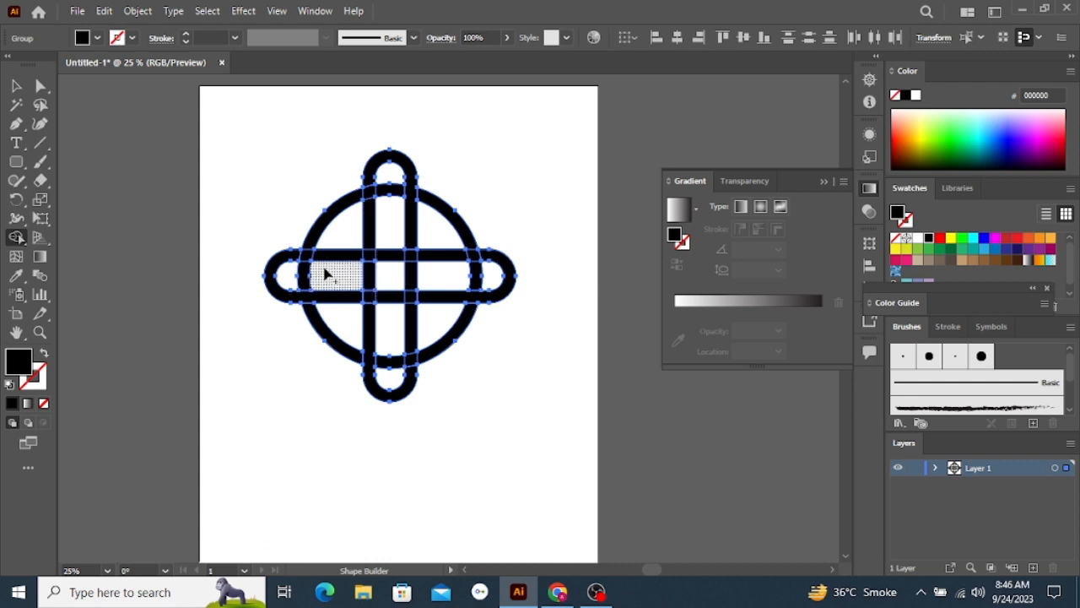
Merge the ring's arcs with their neighbouring crossing pieces using the Shape Builder so the ring passes over the other bar edges
scroll(324, 274, down, 4)
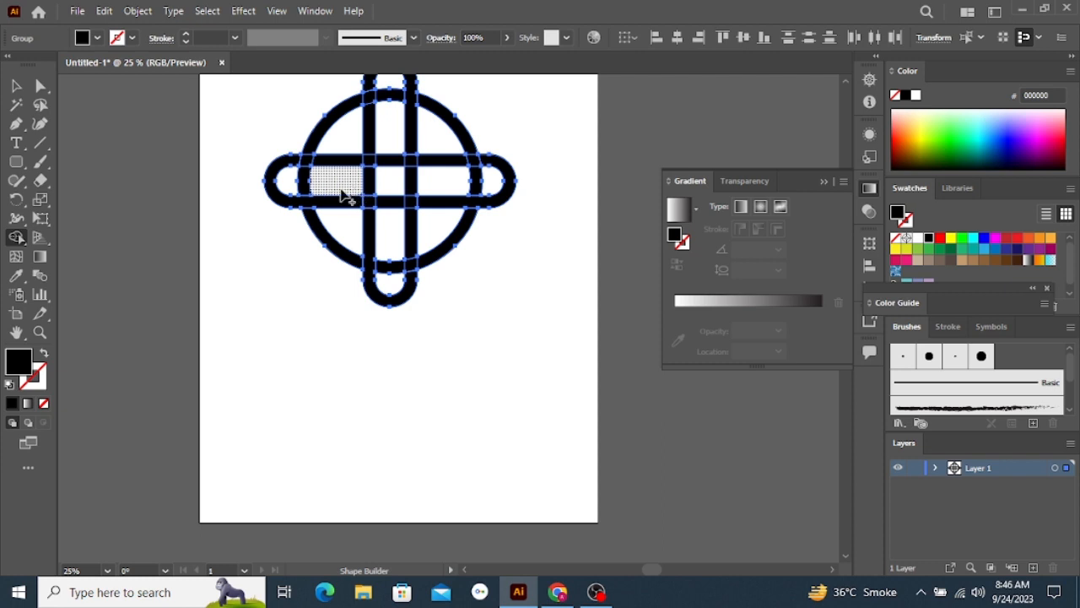
scroll(401, 213, down, 4)
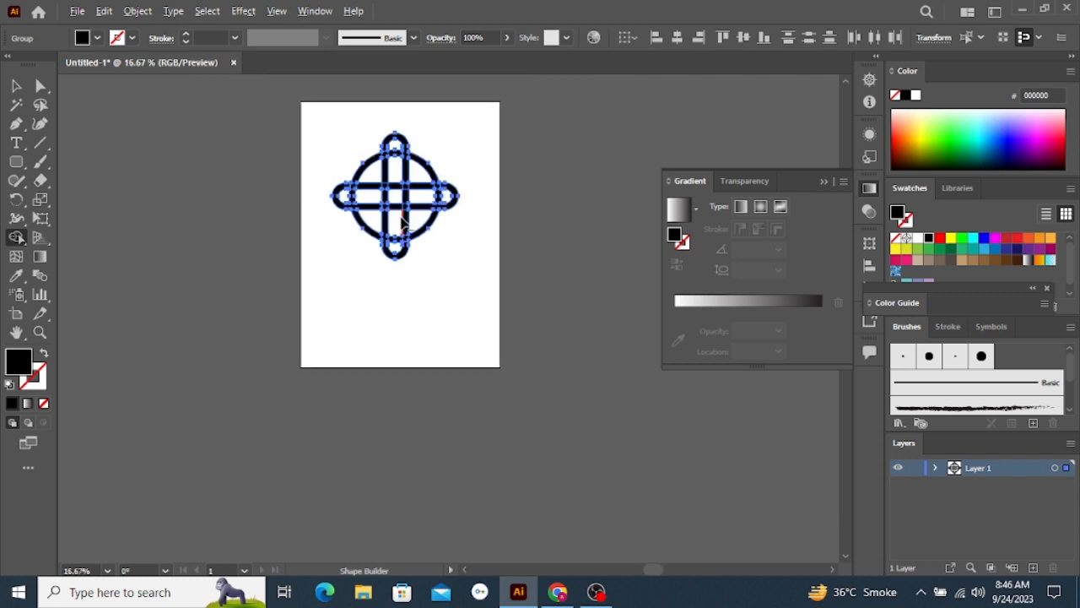
scroll(402, 226, up, 5)
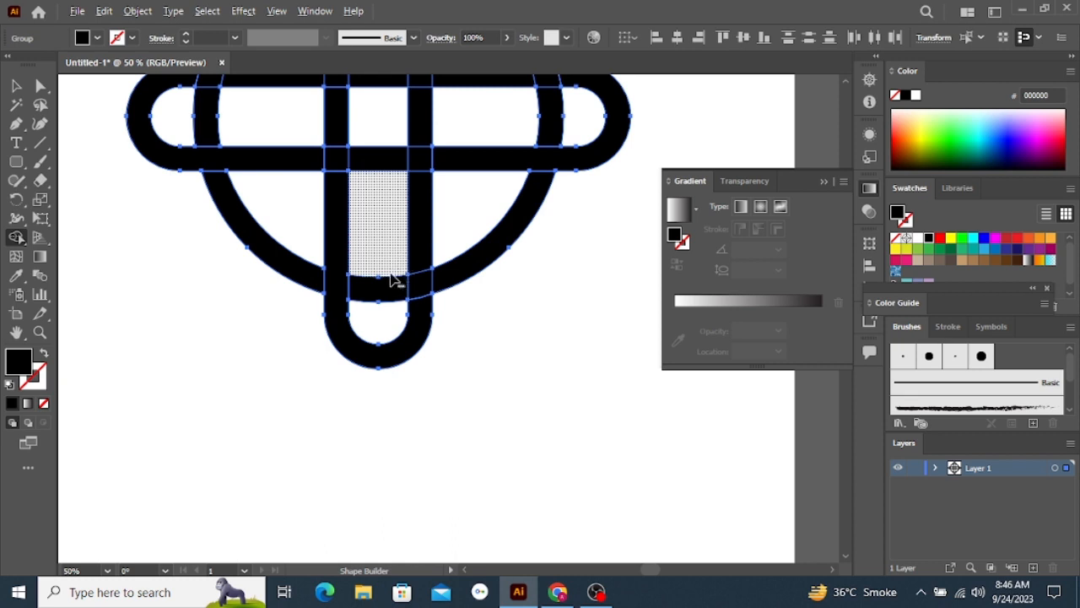
scroll(380, 299, down, 1)
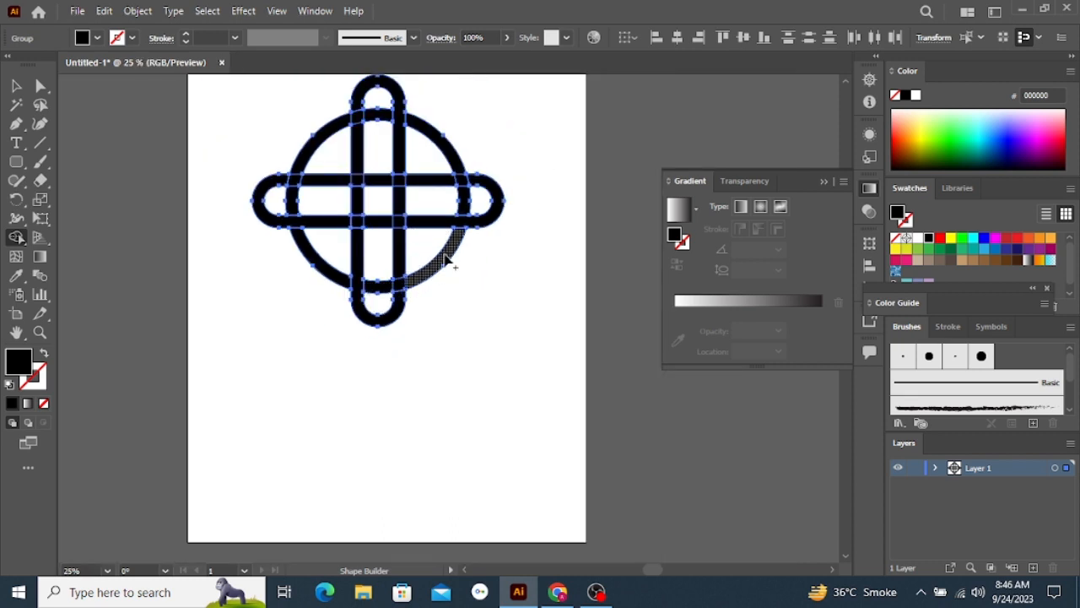
drag(444, 255, 390, 296)
key(ctrl+z)
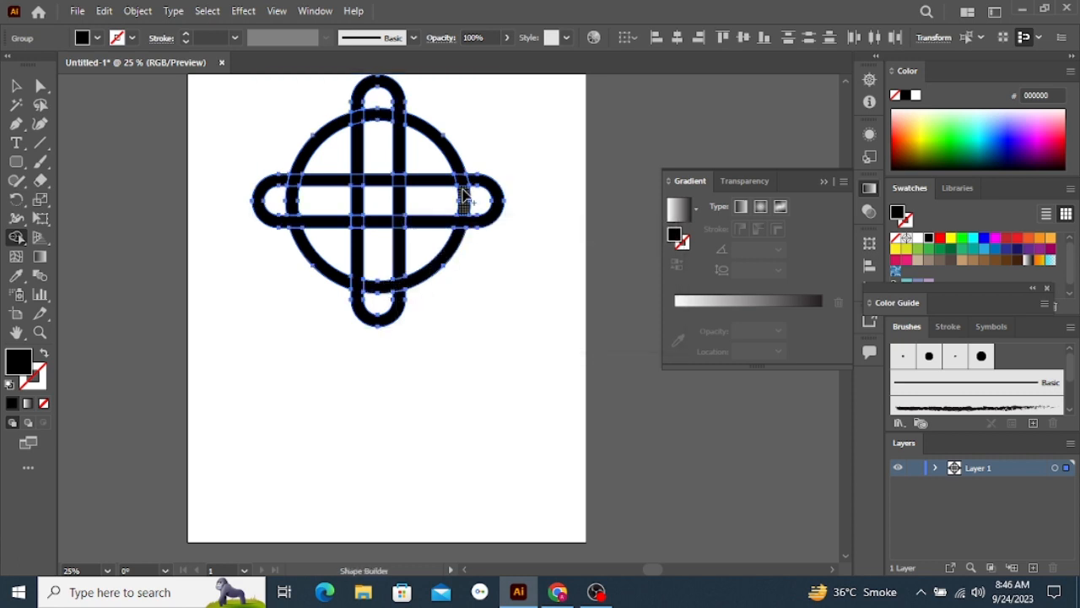
mouse_move(465, 200)
mouse_down()
mouse_move(407, 114)
mouse_move(378, 111)
mouse_move(319, 145)
mouse_up()
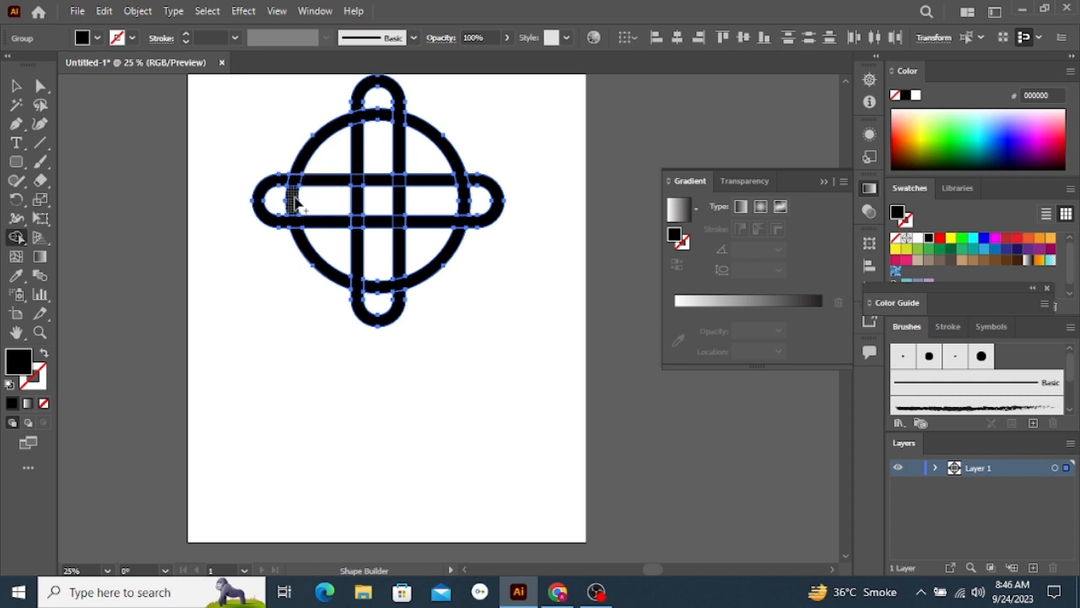
drag(295, 213, 301, 237)
mouse_move(290, 188)
mouse_down()
mouse_move(304, 154)
mouse_move(335, 132)
mouse_move(342, 145)
mouse_up()
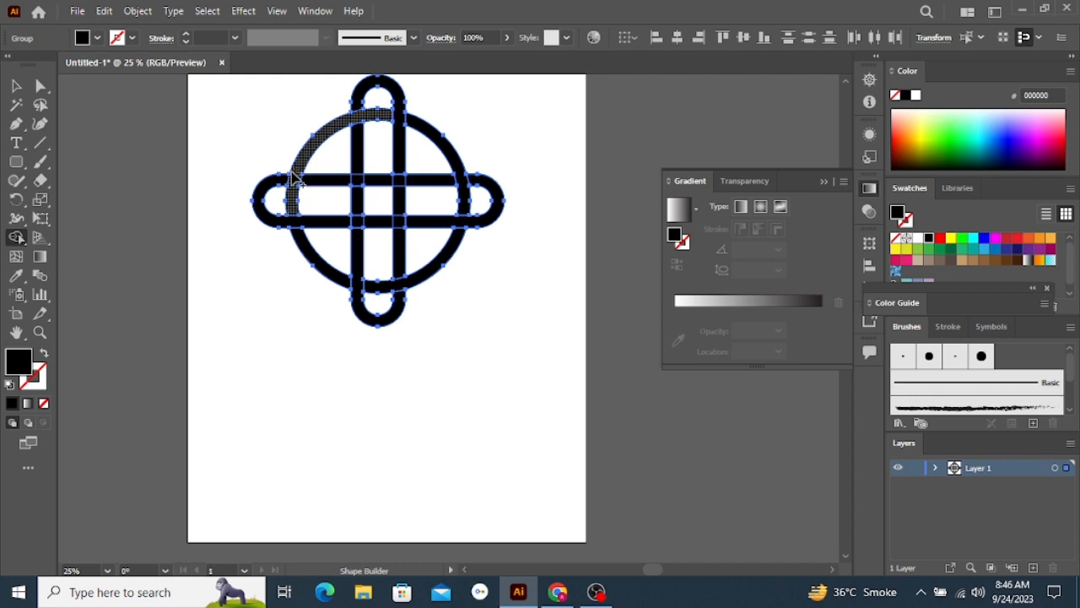
With the Shape Builder, merge the central crossings so the left vertical bar passes over both horizontal bars and these pass over the right vertical bar
scroll(396, 244, down, 2)
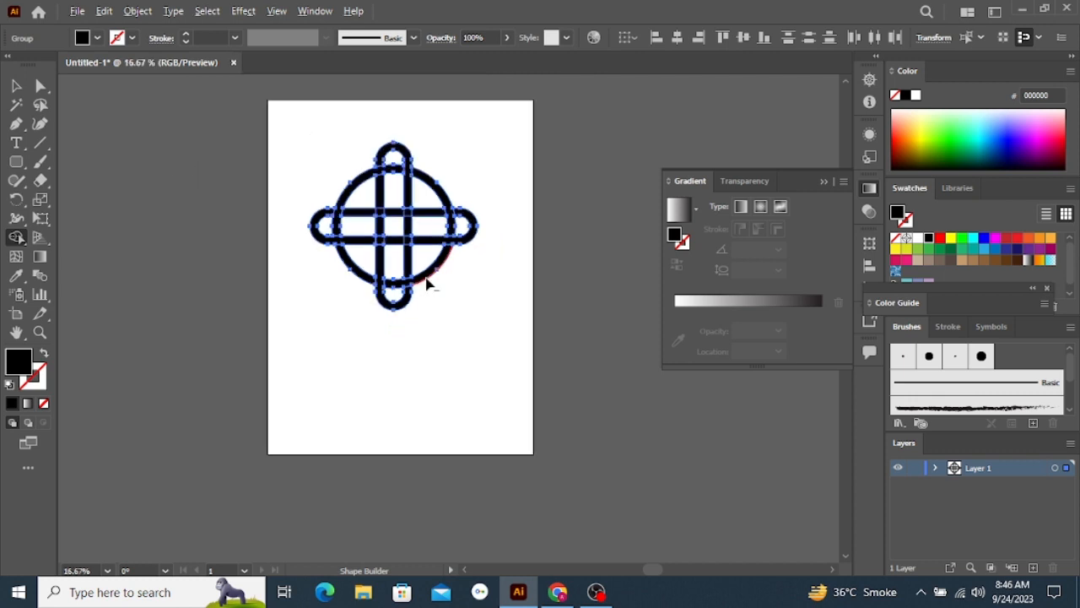
scroll(422, 228, up, 3)
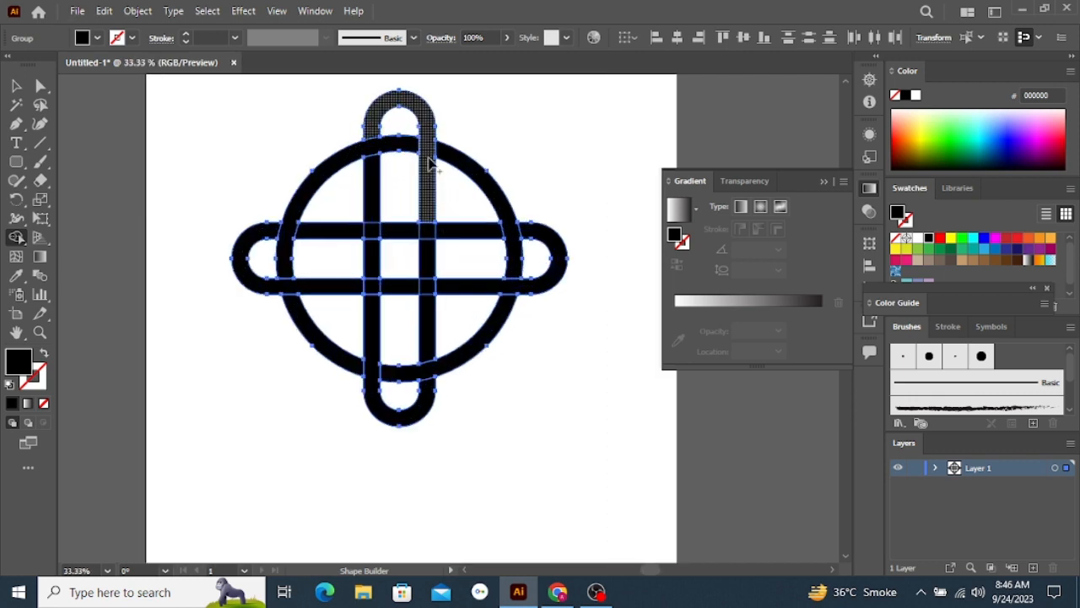
drag(372, 193, 373, 274)
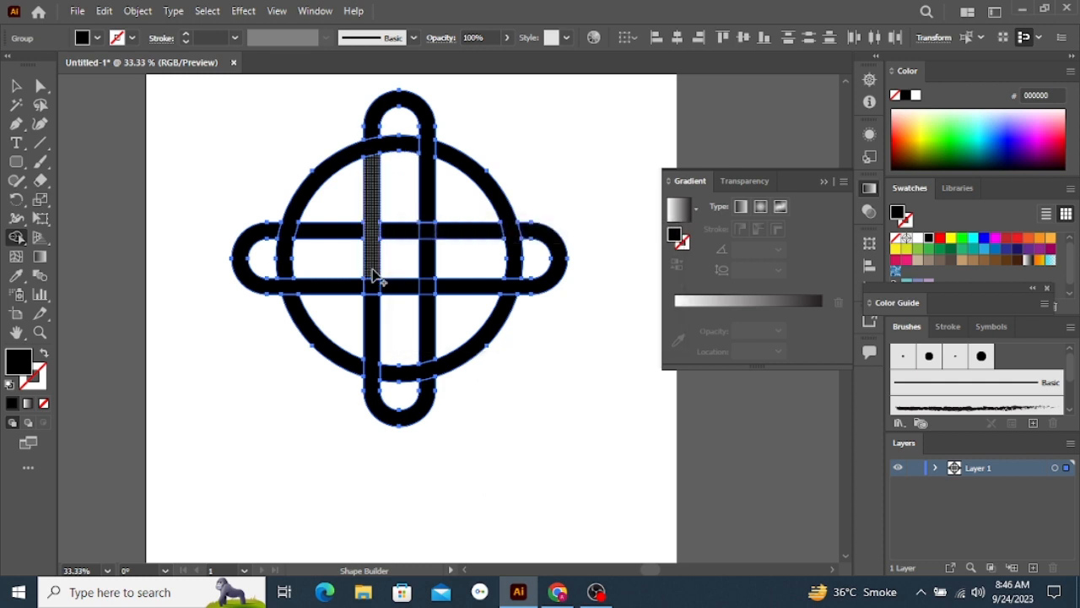
scroll(378, 284, down, 1)
scroll(382, 288, up, 1)
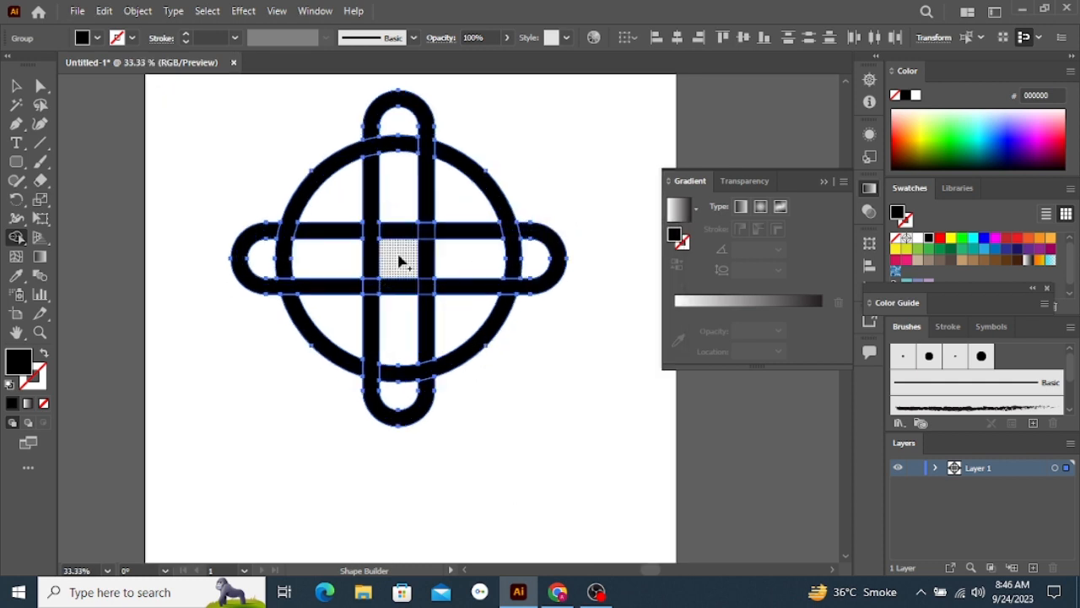
drag(388, 233, 469, 235)
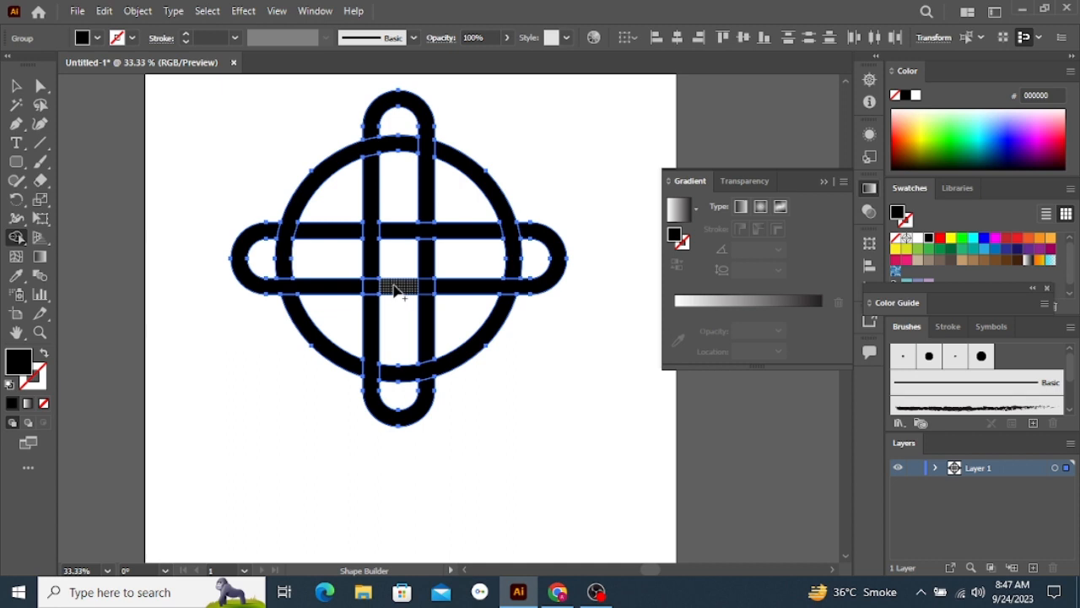
drag(395, 288, 454, 290)
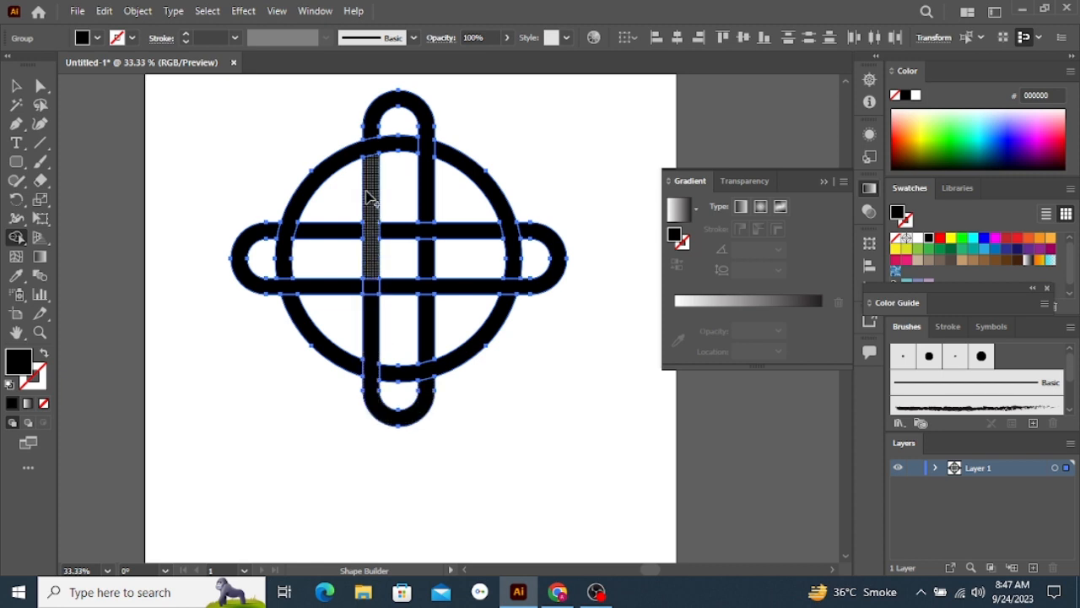
drag(374, 205, 375, 285)
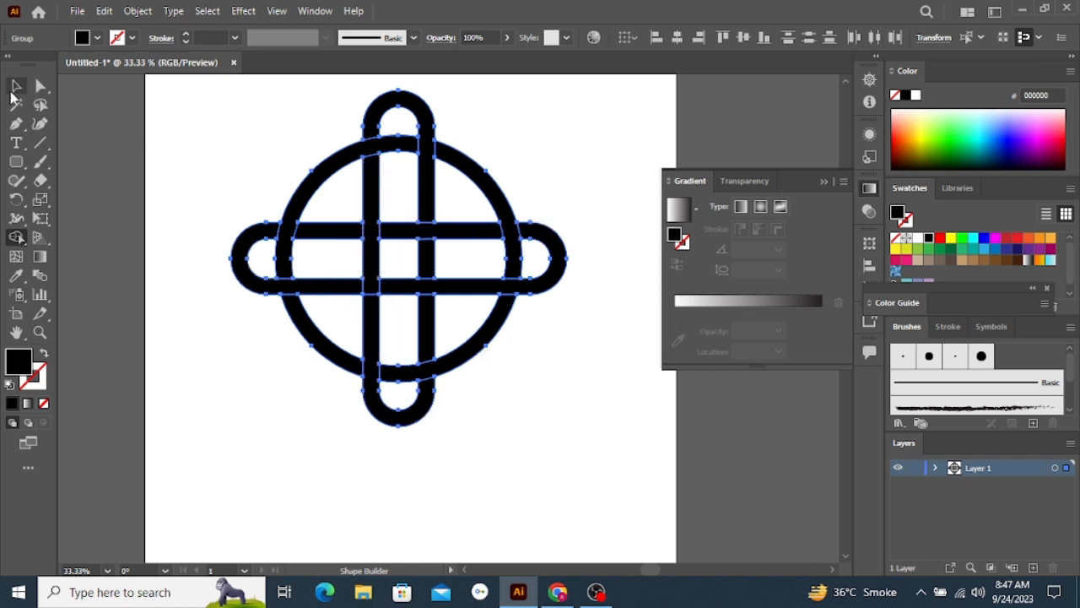
Select the whole knot and convert it into a Live Paint group with the Live Paint Bucket
click(24, 191)
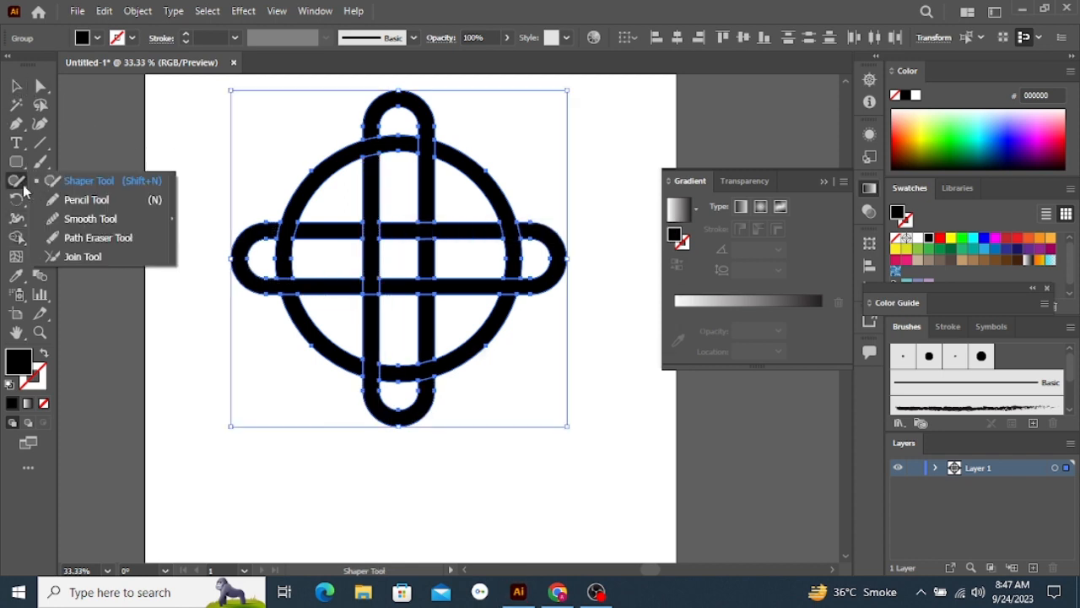
click(17, 235)
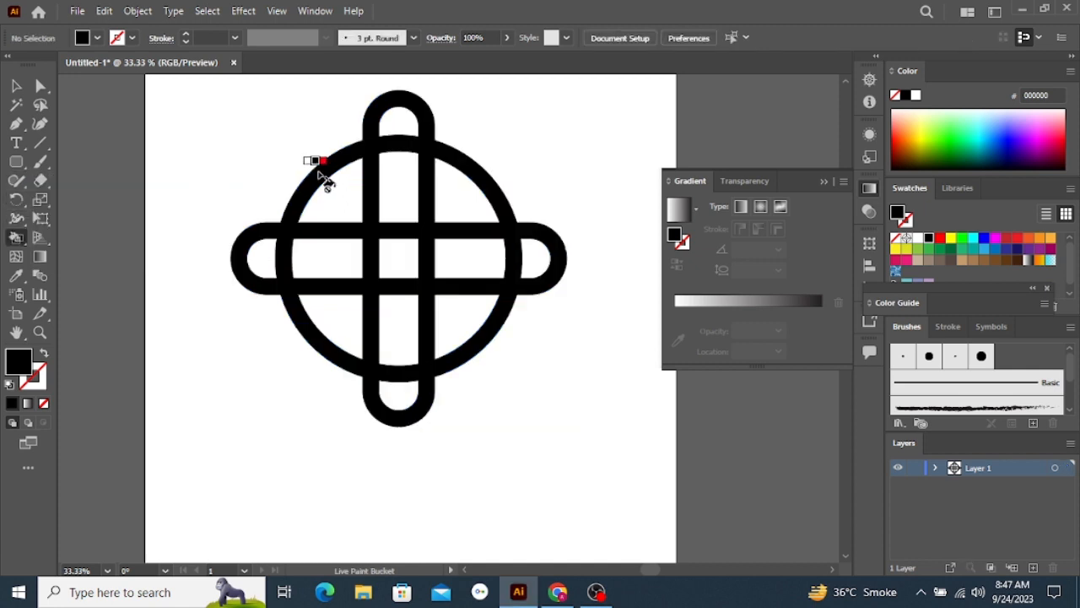
click(13, 86)
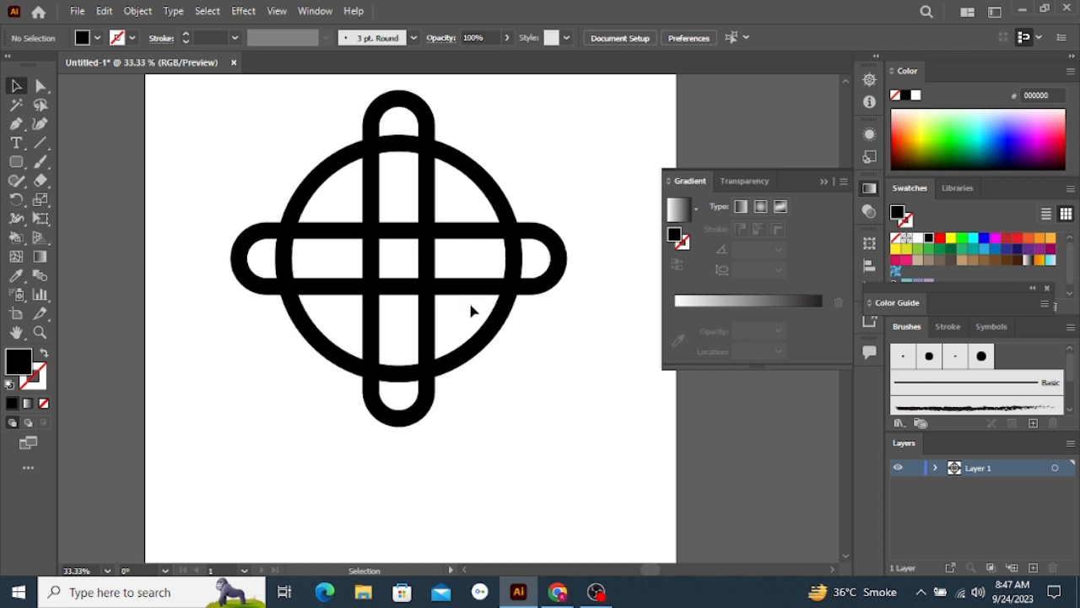
scroll(470, 309, down, 2)
drag(287, 157, 559, 381)
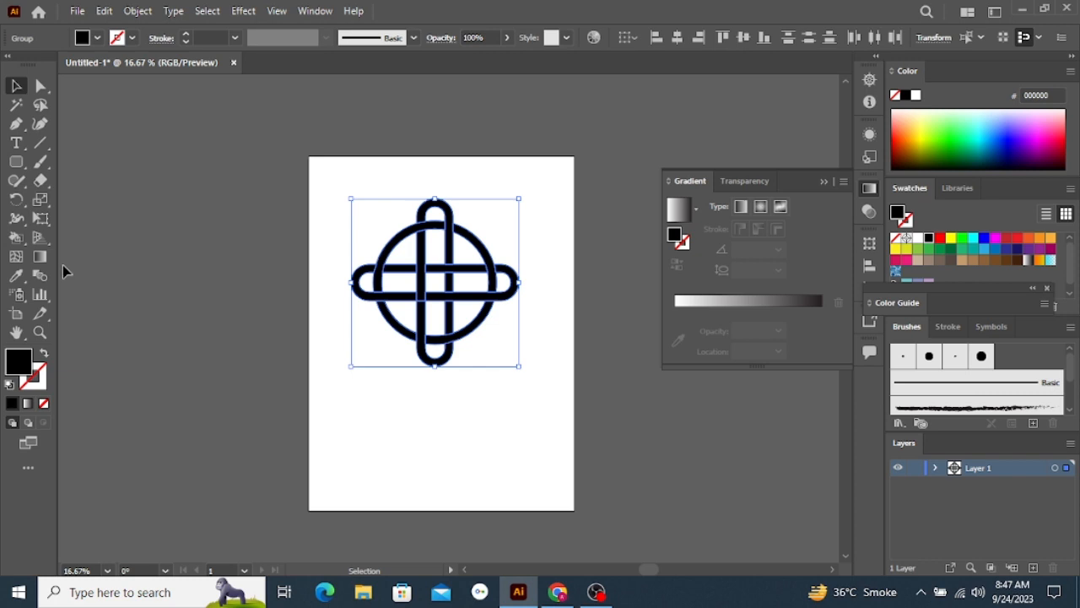
click(18, 239)
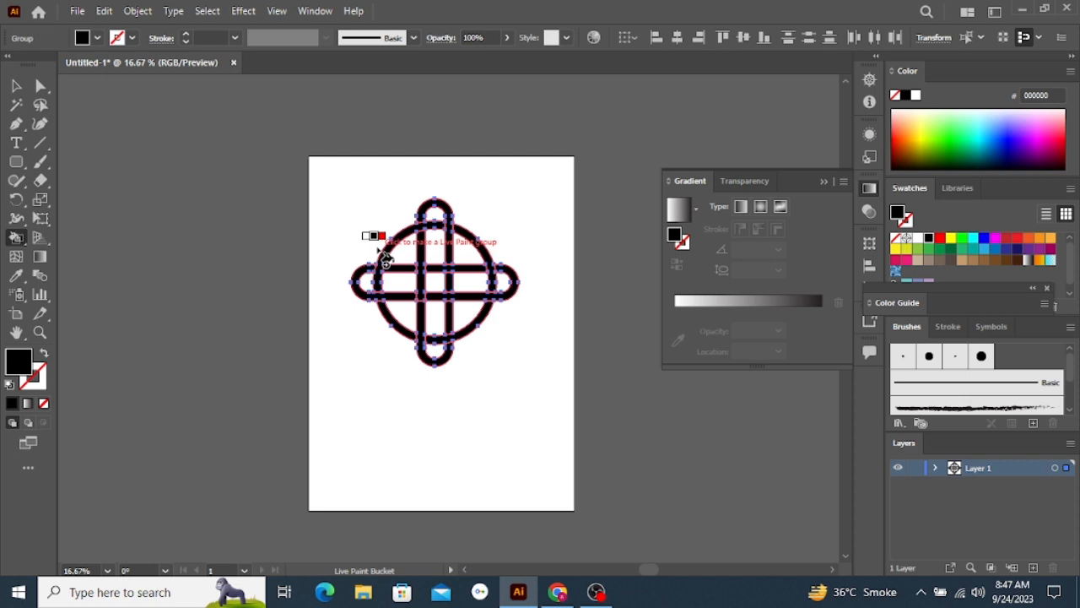
click(384, 259)
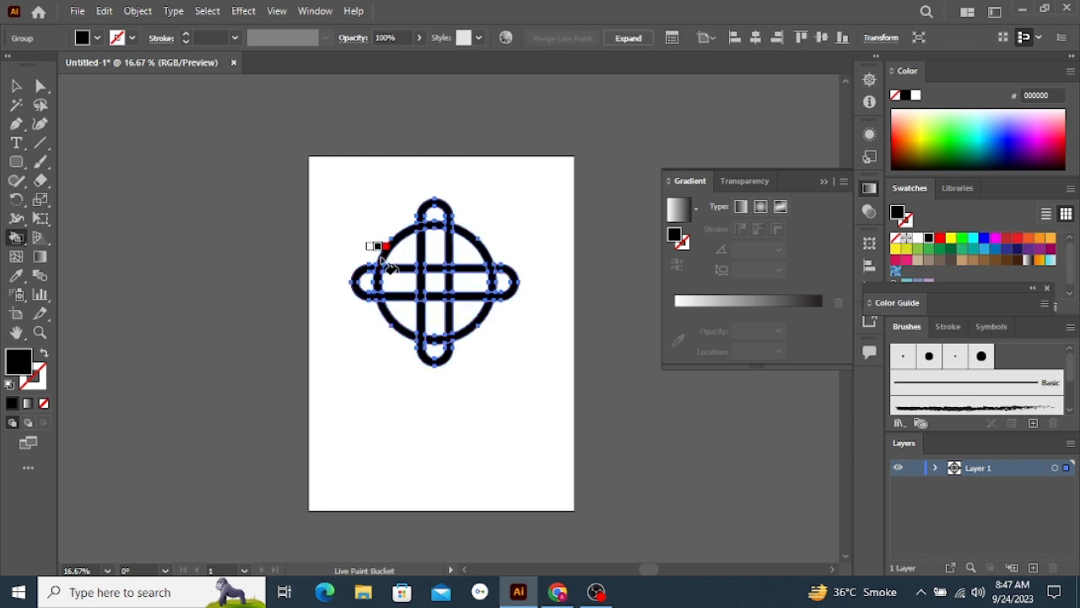
Set the fill colour to red EF0000 and paint all four arcs of the ring with the Live Paint Bucket
double_click(19, 361)
click(472, 268)
click(533, 199)
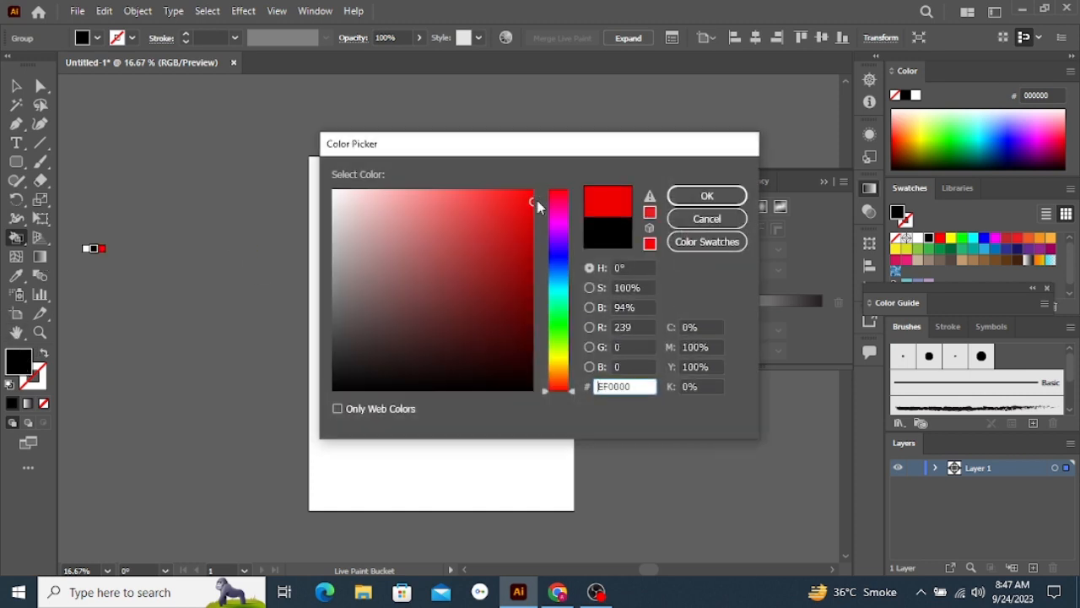
click(707, 196)
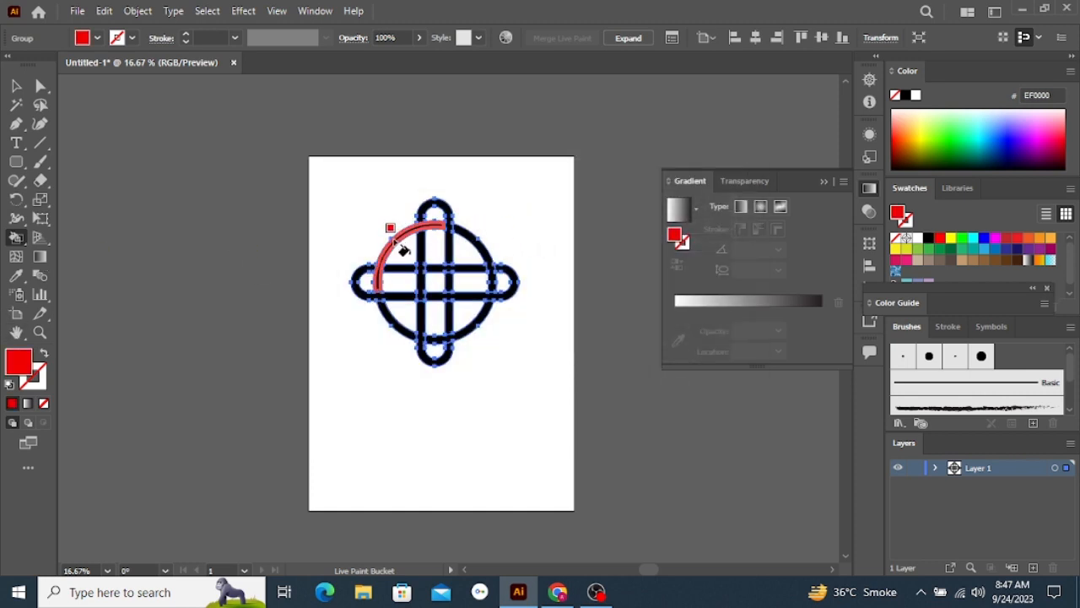
click(463, 233)
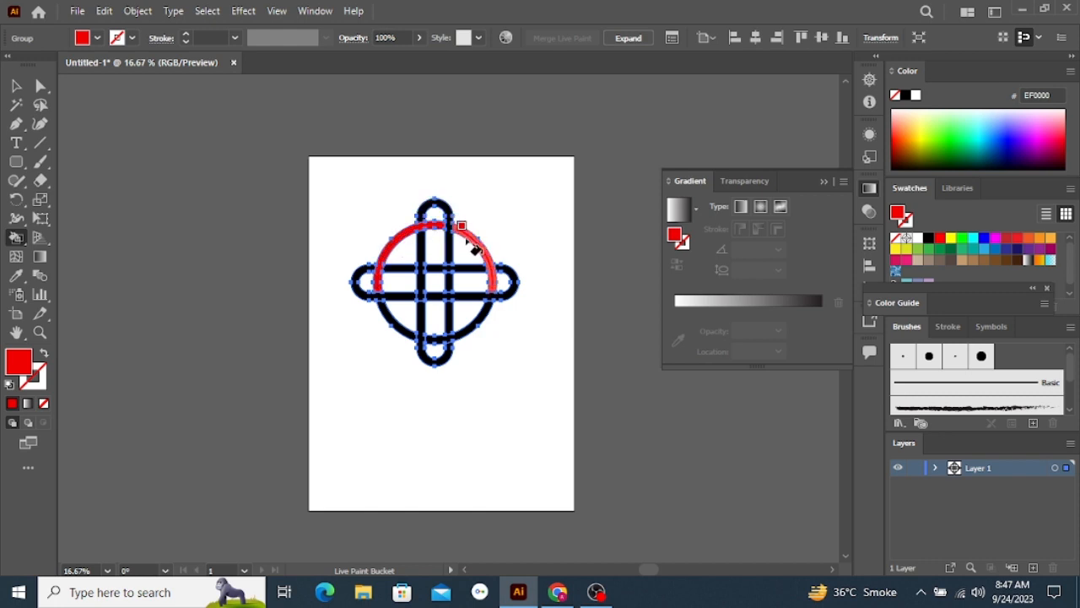
click(477, 317)
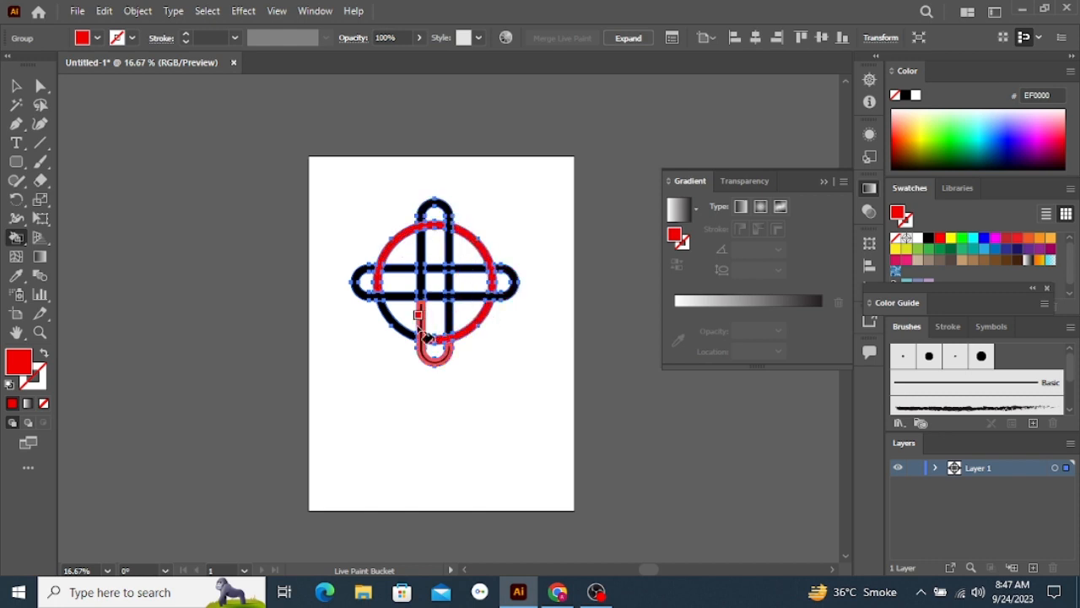
click(394, 320)
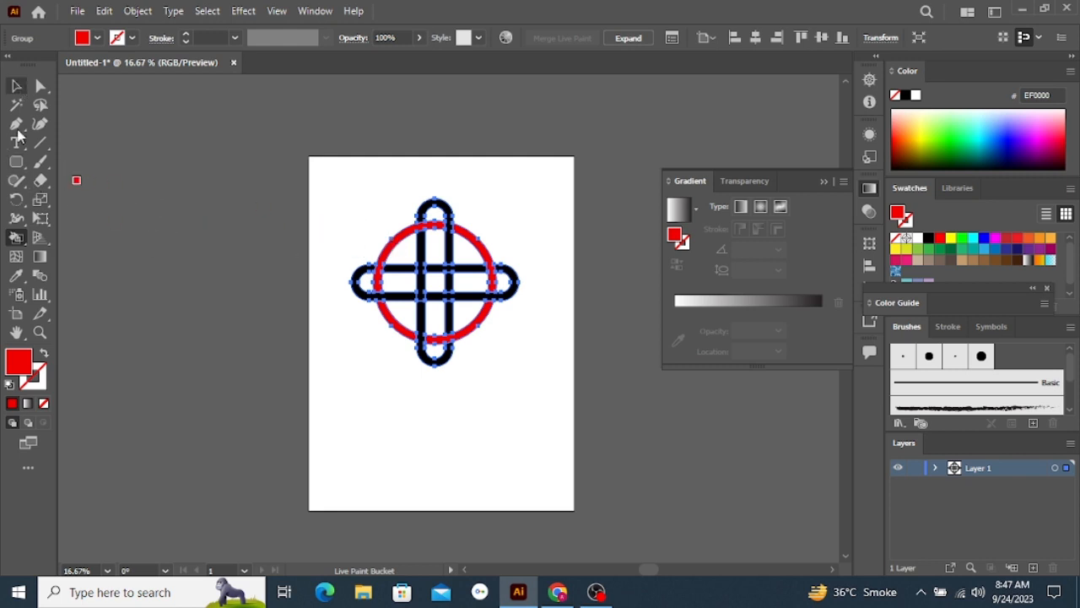
Change the fill colour to cyan 08DCFF and paint every piece of the horizontal rounded loop
double_click(21, 366)
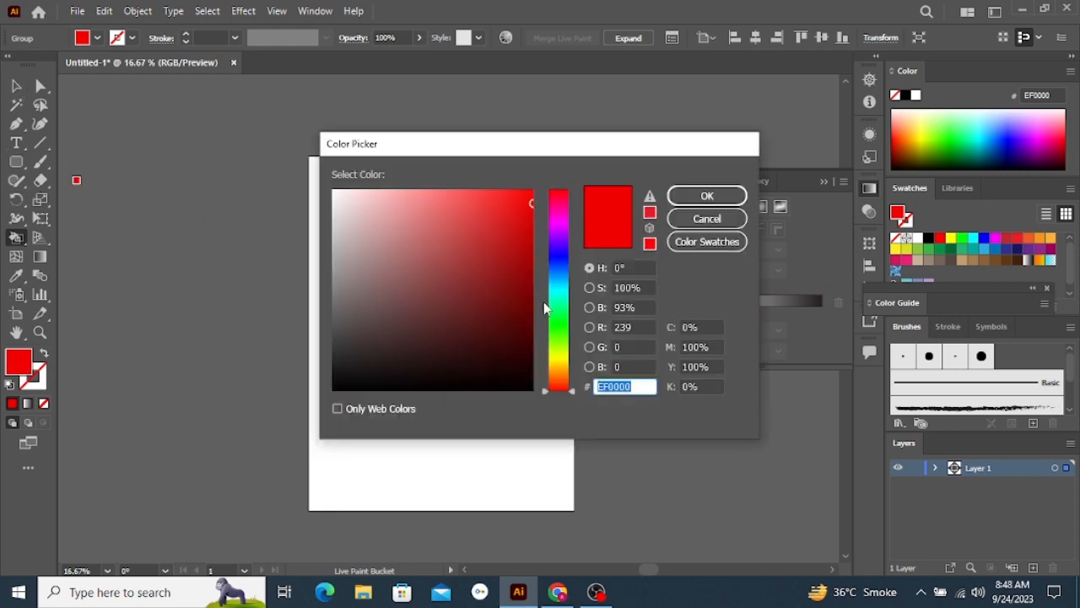
drag(544, 309, 552, 284)
click(527, 189)
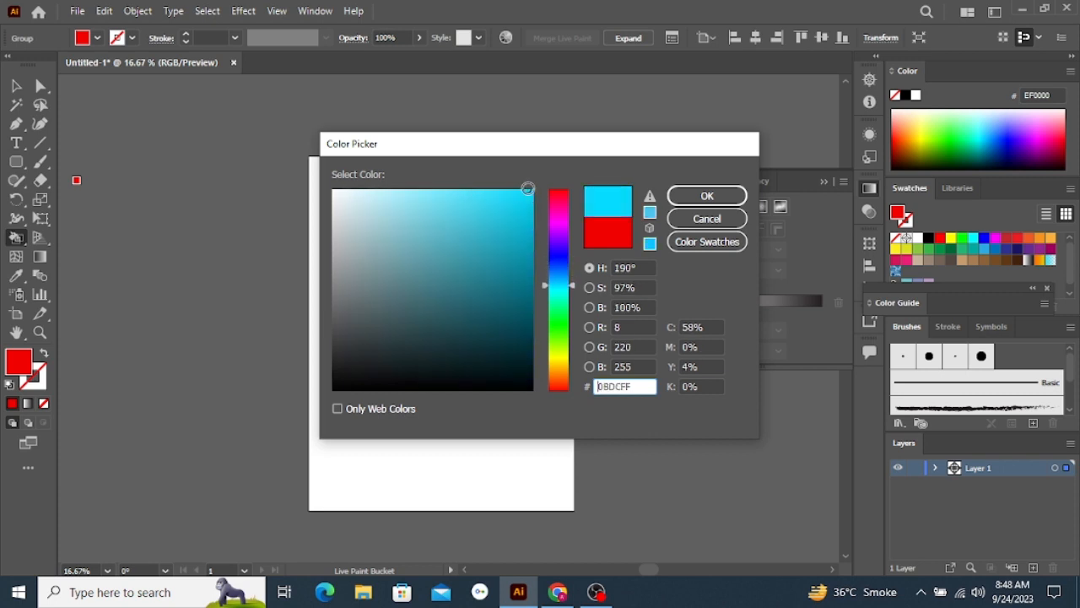
click(683, 203)
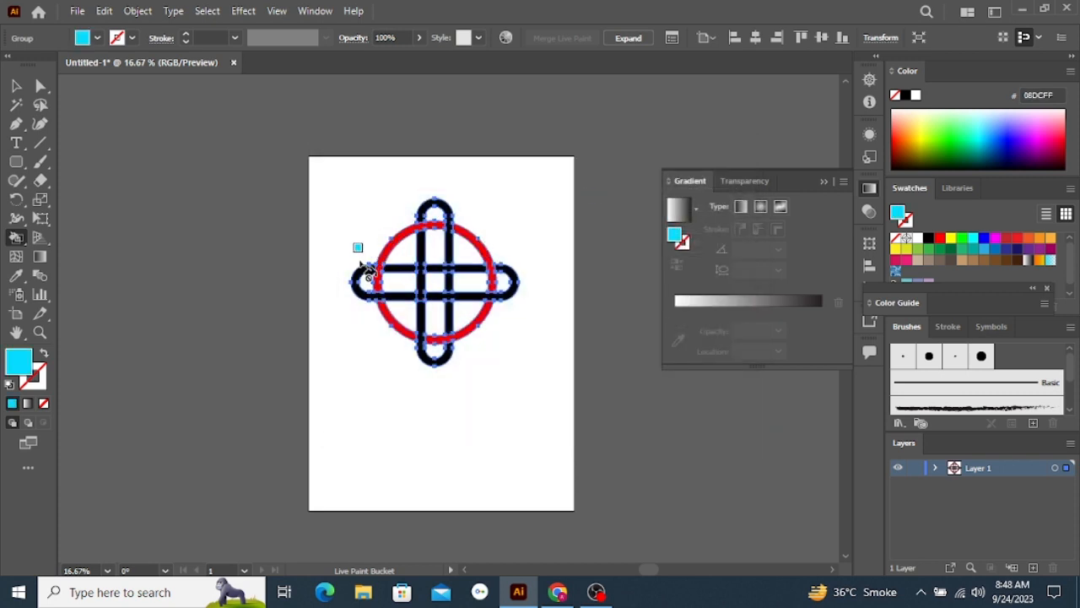
click(379, 285)
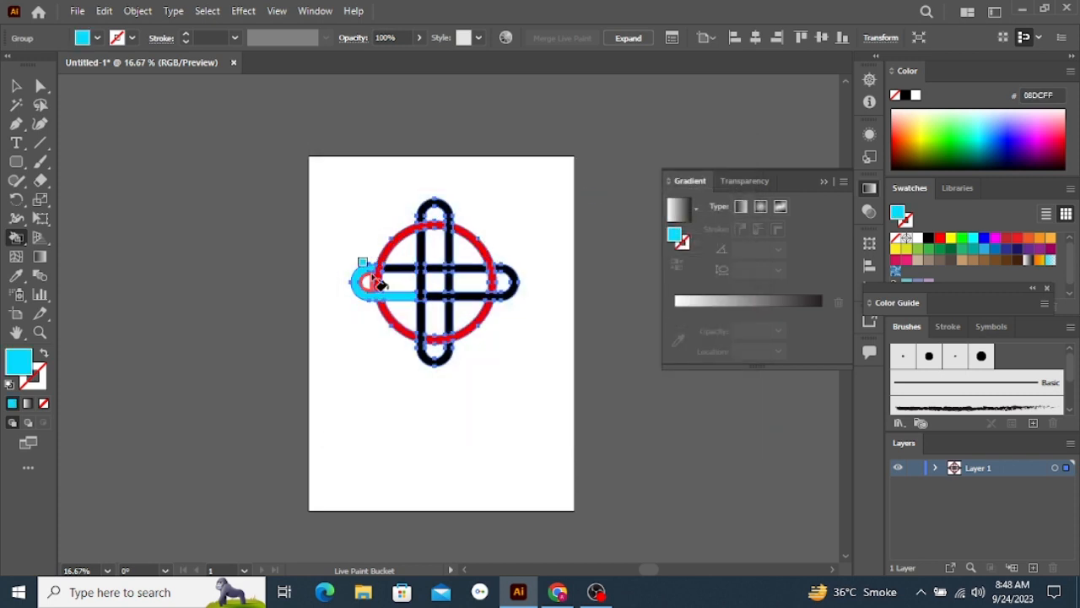
click(440, 291)
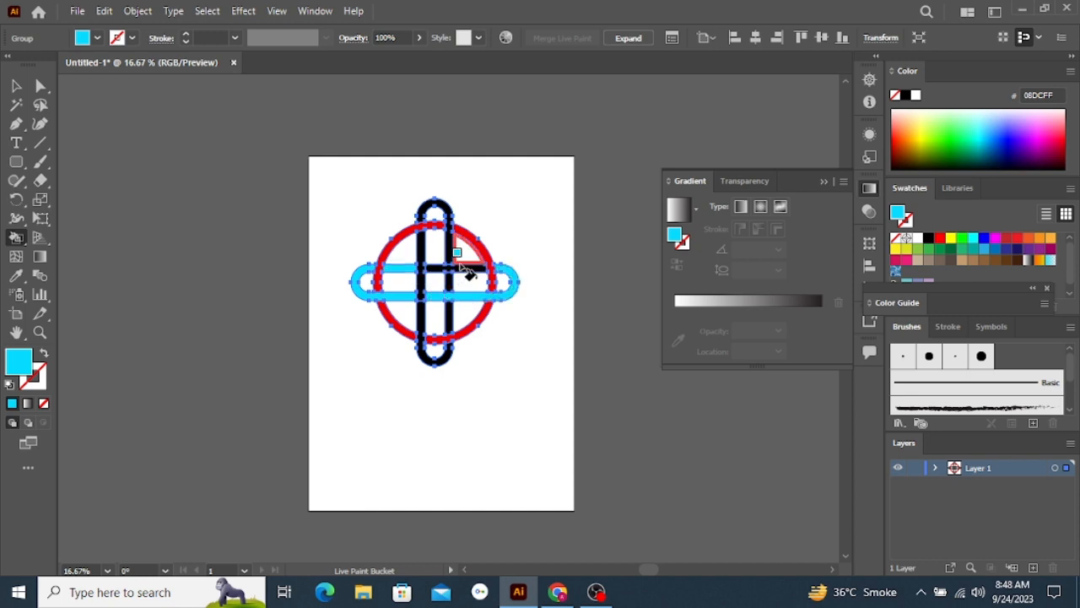
click(460, 266)
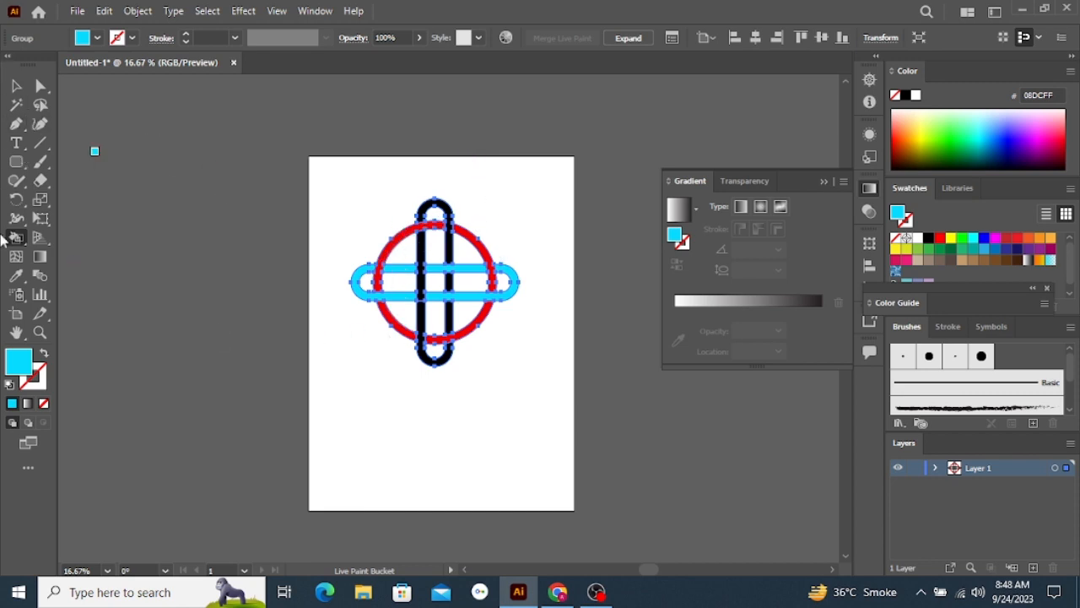
Change the fill colour to green 37FF06, paint every piece of the vertical rounded loop, and deselect the artwork
double_click(29, 370)
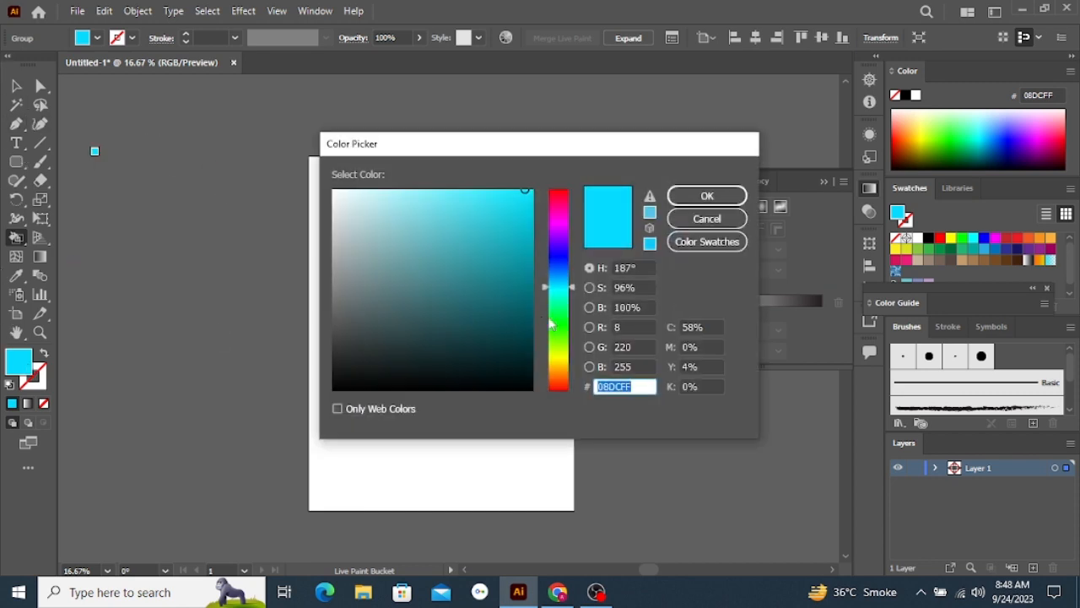
drag(549, 323, 557, 330)
drag(523, 228, 574, 181)
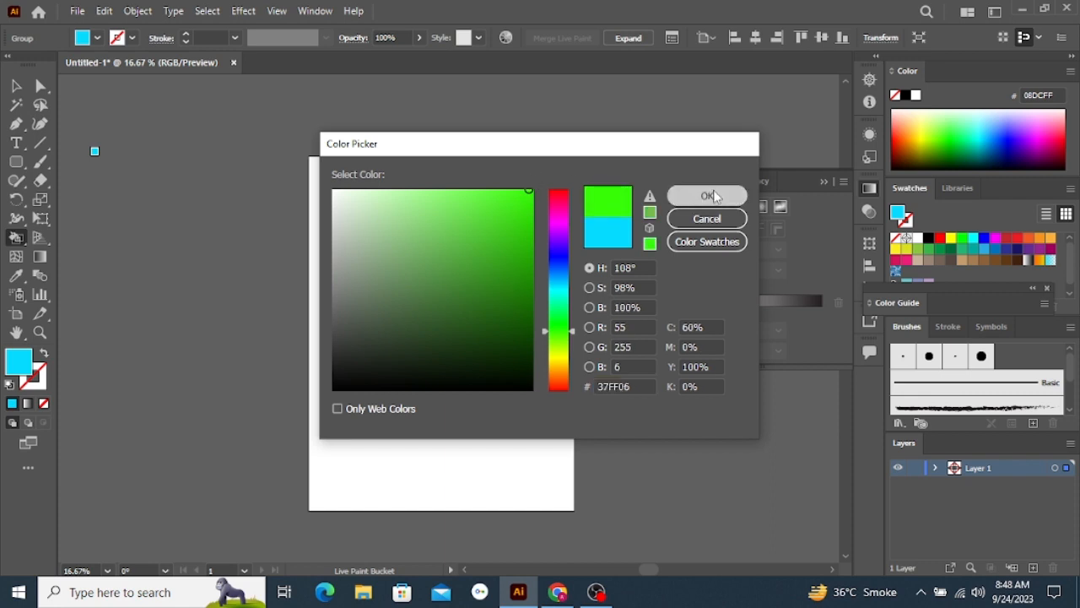
click(708, 195)
click(446, 220)
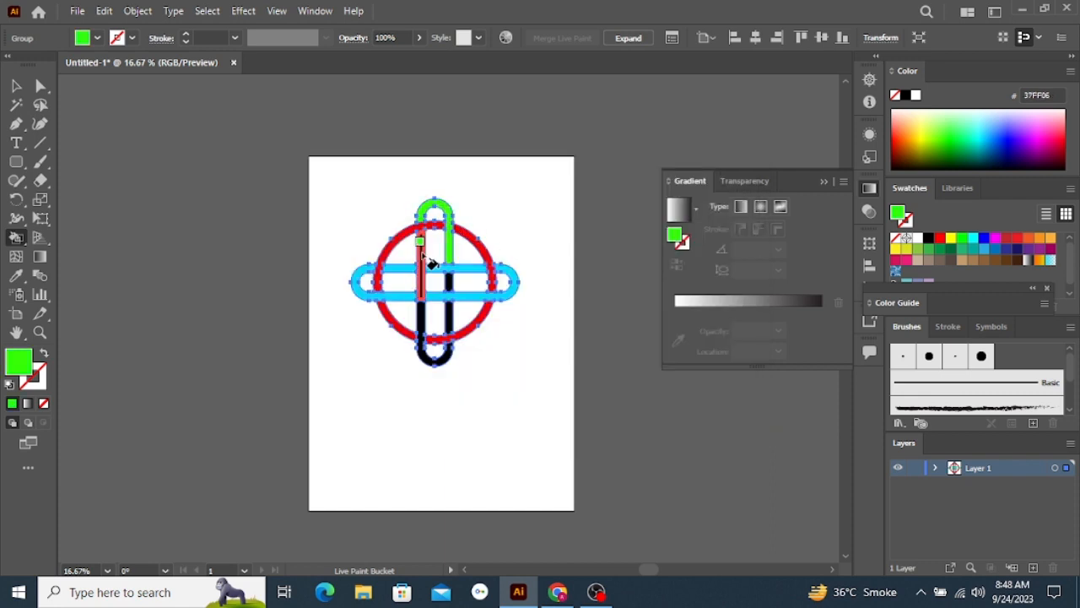
click(428, 261)
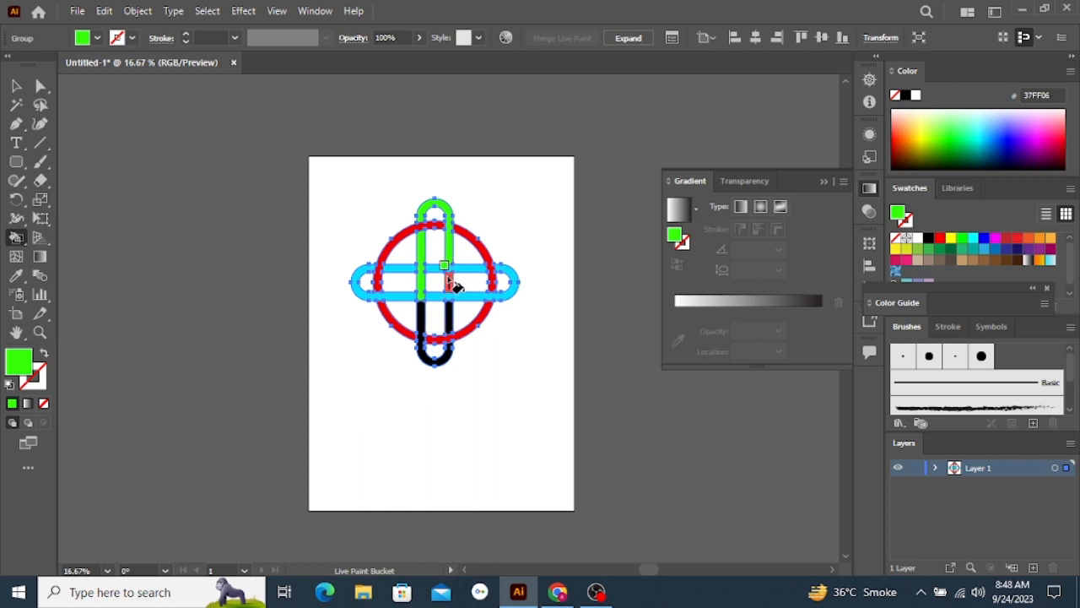
click(422, 323)
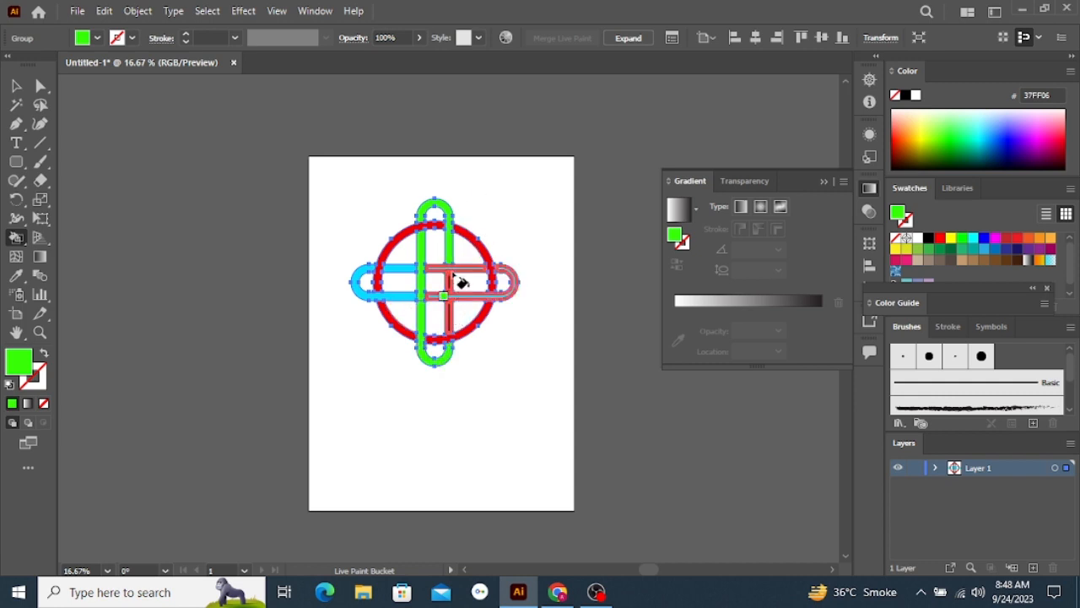
key(v)
key(k)
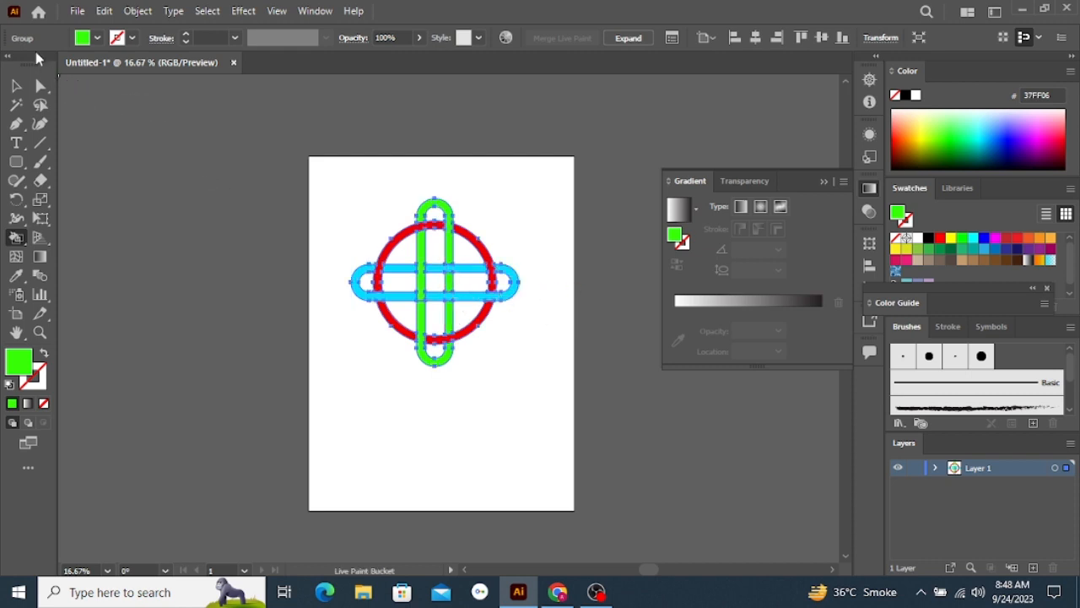
click(14, 86)
click(289, 246)
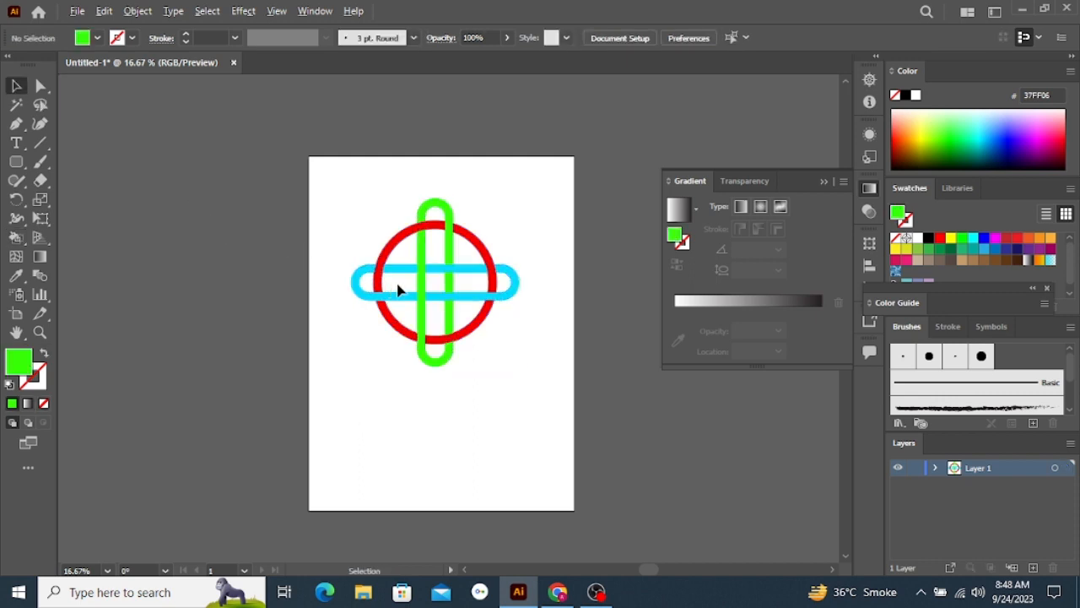
scroll(398, 290, up, 3)
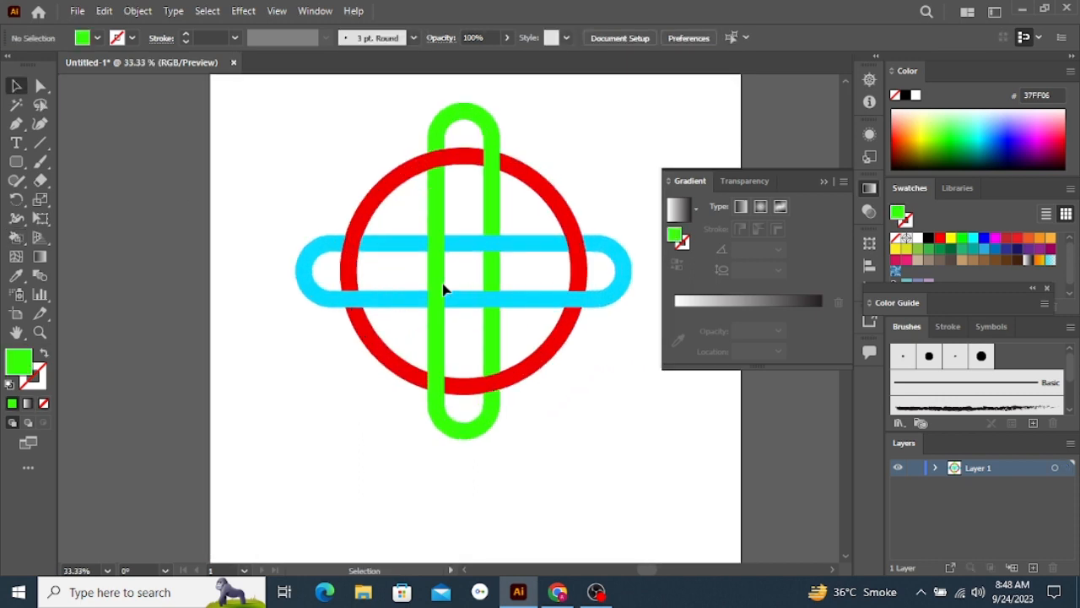
scroll(557, 278, up, 1)
scroll(540, 267, down, 1)
scroll(540, 268, up, 1)
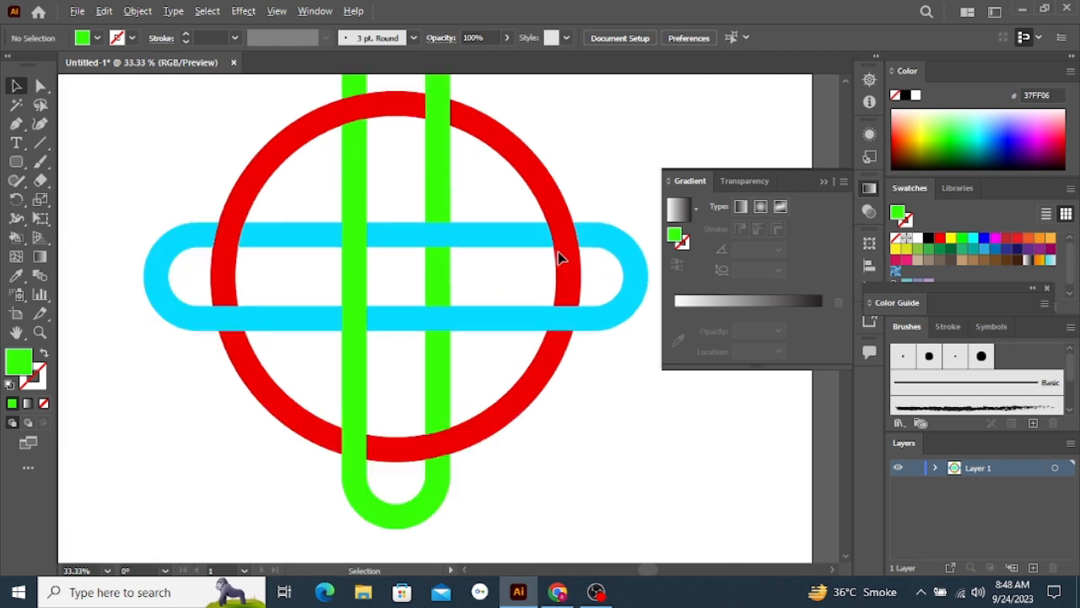
scroll(558, 258, down, 1)
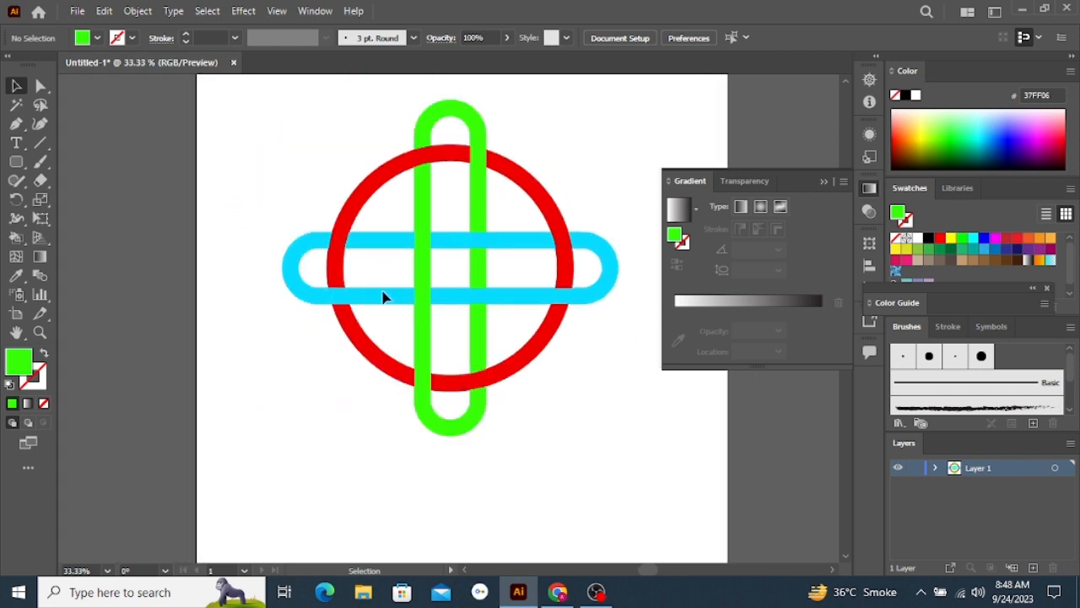